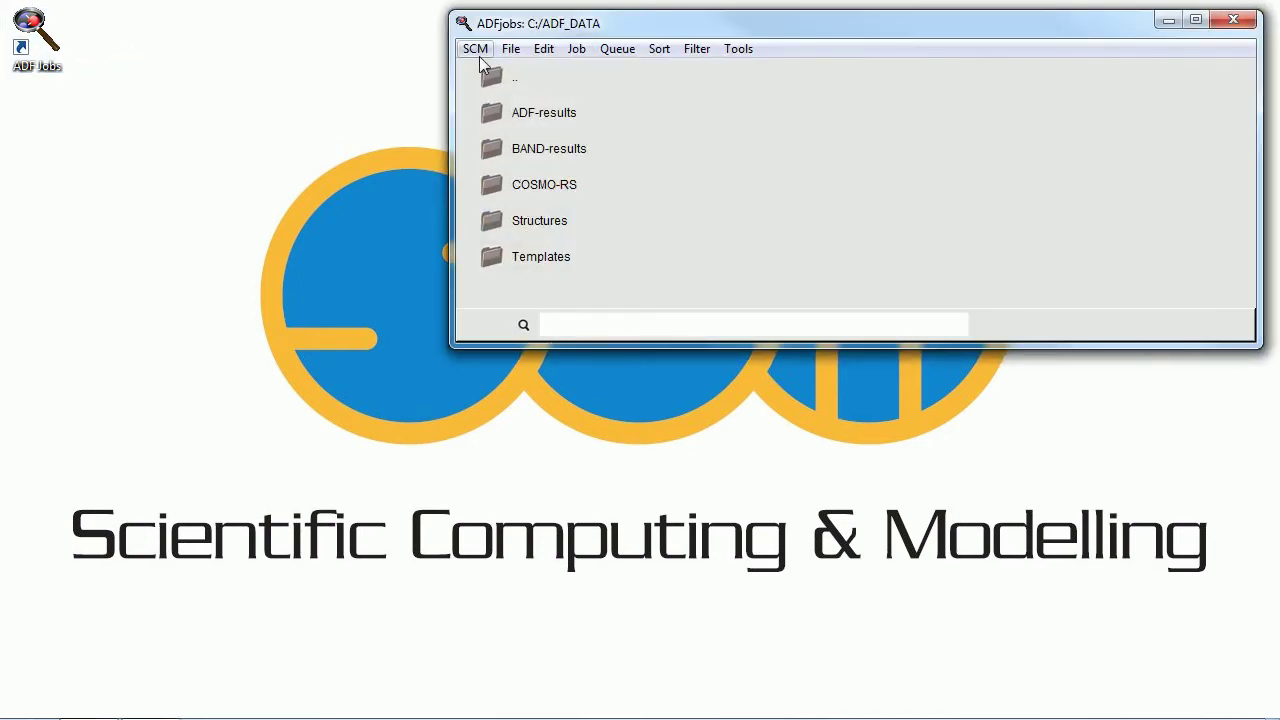
Launch BANDinput from ADFjobs and show its Coordinates panel with the 3-unit lattice vectors.
left_click(476, 50)
left_click(500, 161)
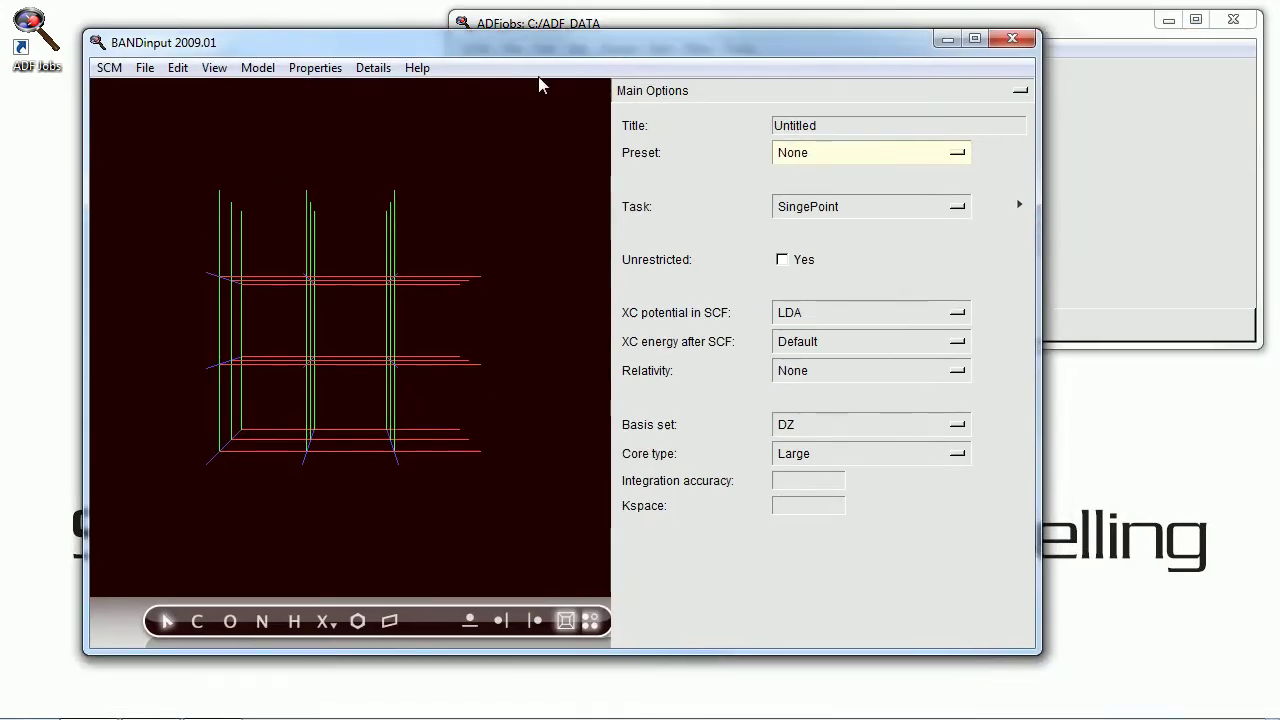
left_click(652, 90)
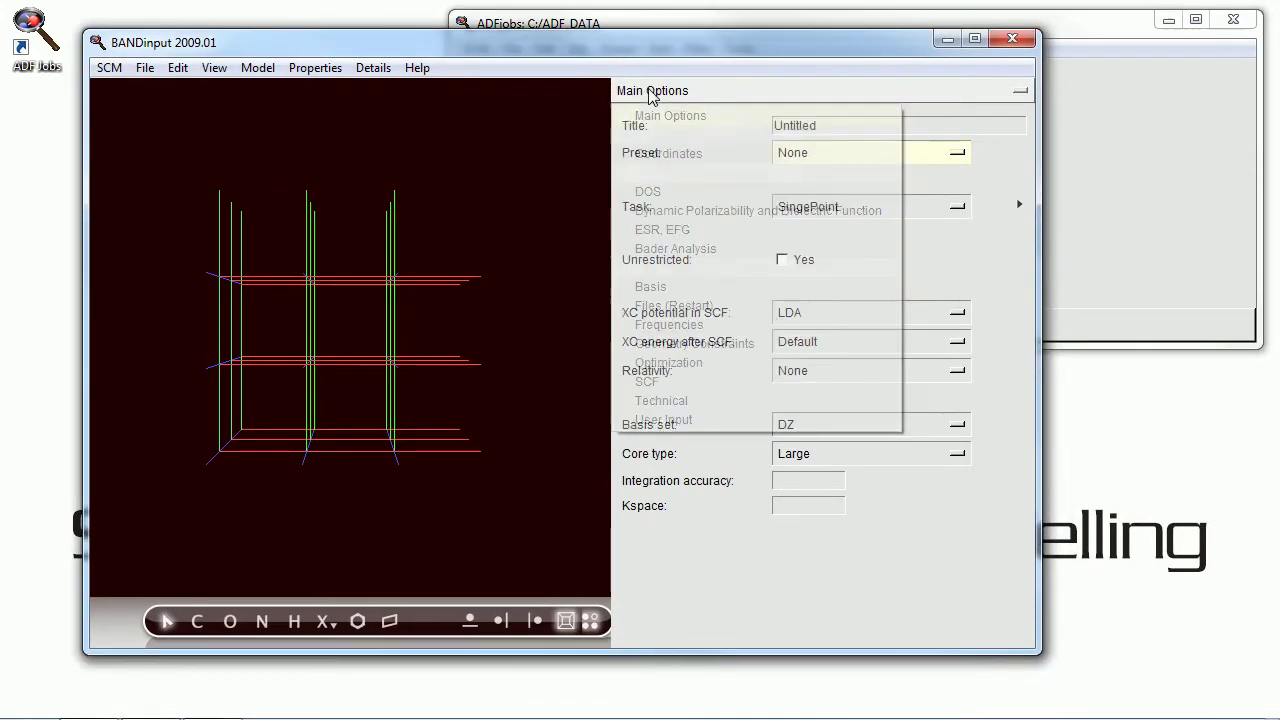
left_click(666, 151)
left_click(214, 67)
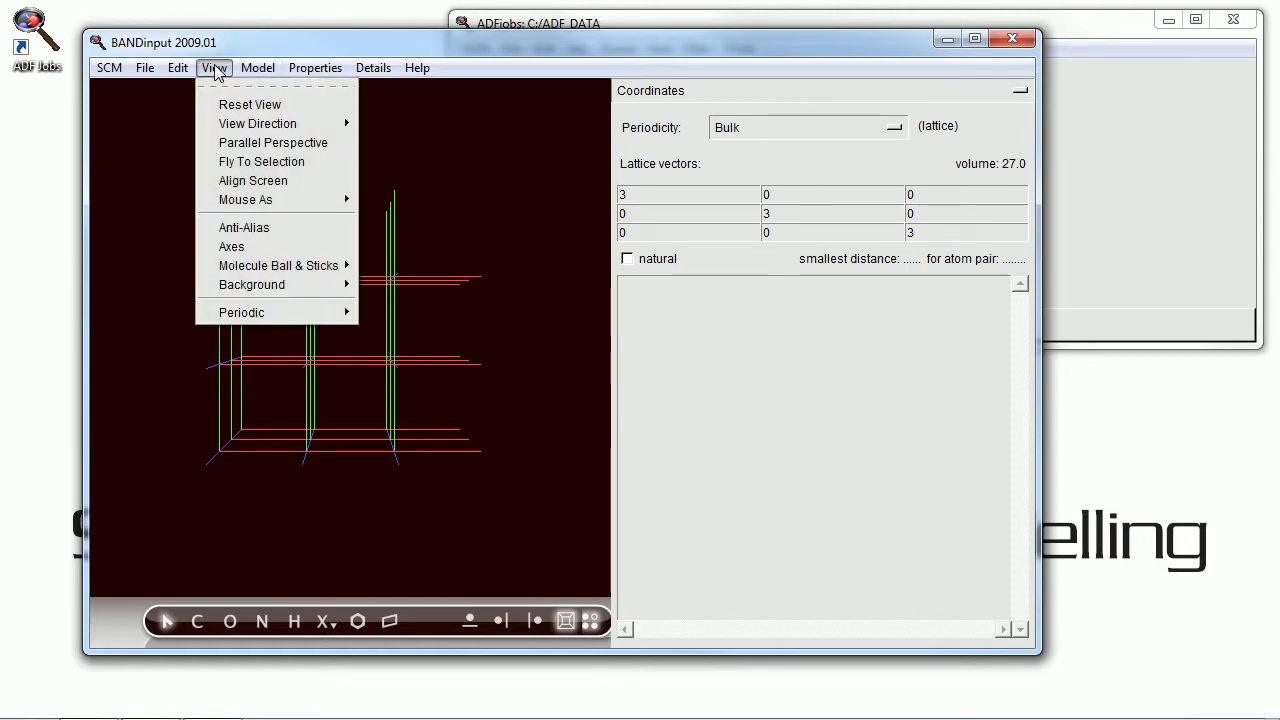
Show a single unit cell instead of repeated unit cells.
mouse_move(250, 313)
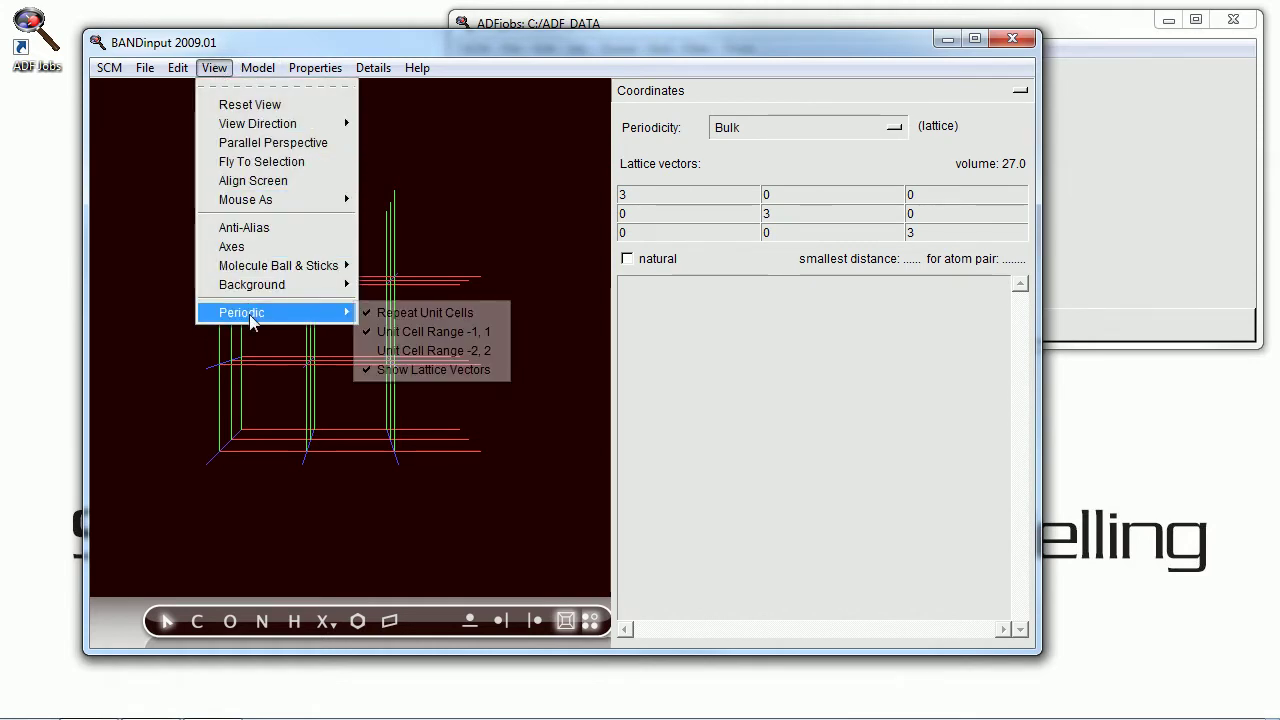
left_click(401, 313)
left_click_drag(401, 313, 335, 371)
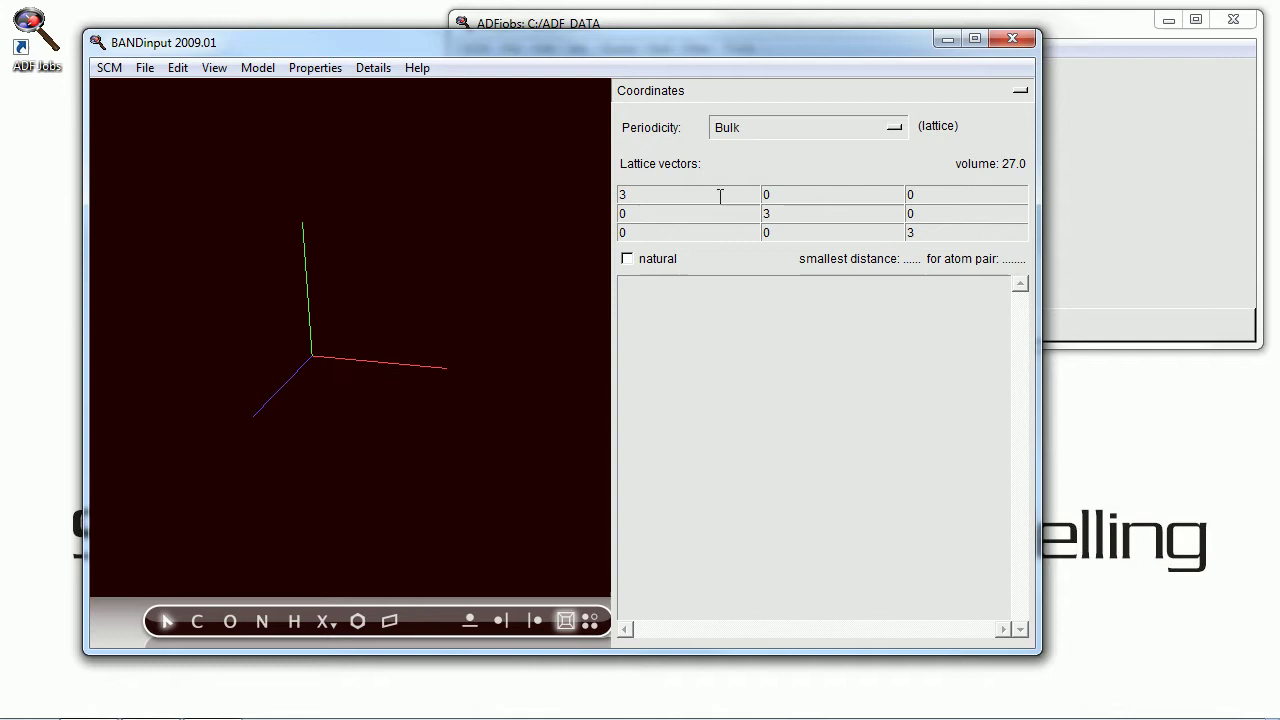
Set the first lattice vector's second and third components to 2.75.
double_click(765, 194)
type("2.75")
key("Tab")
type("2.7")
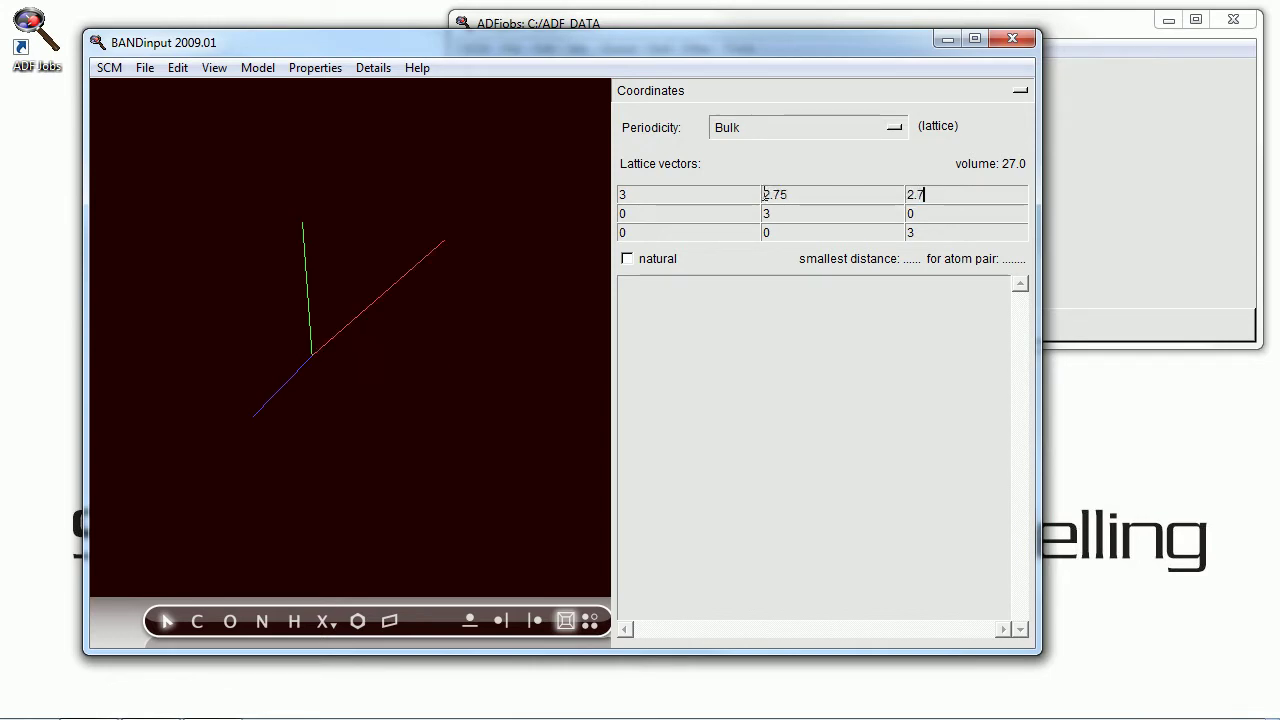
type("5")
key("Tab")
Set the other vectors to (2.75, 0, 2.75) and (2.75, 2.75, 0), with the first vector's x at 0.
type("2.75")
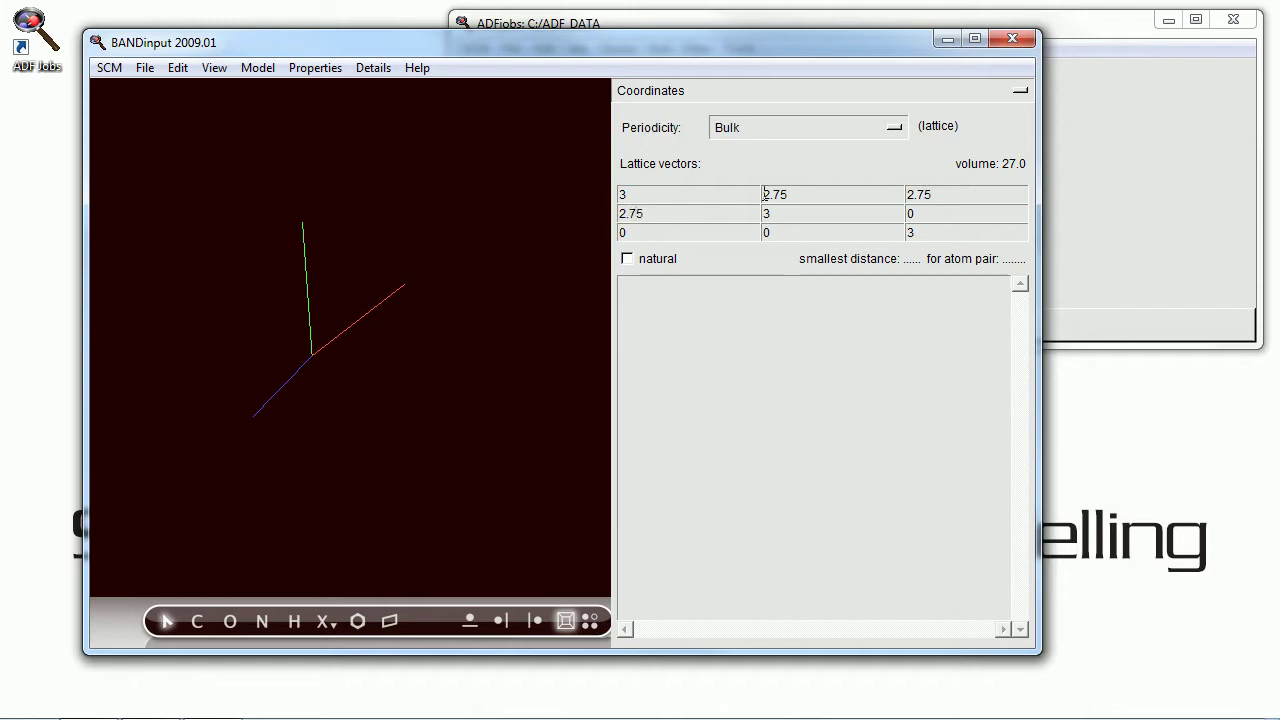
key("Tab")
type("0")
key("Tab")
type("2.7")
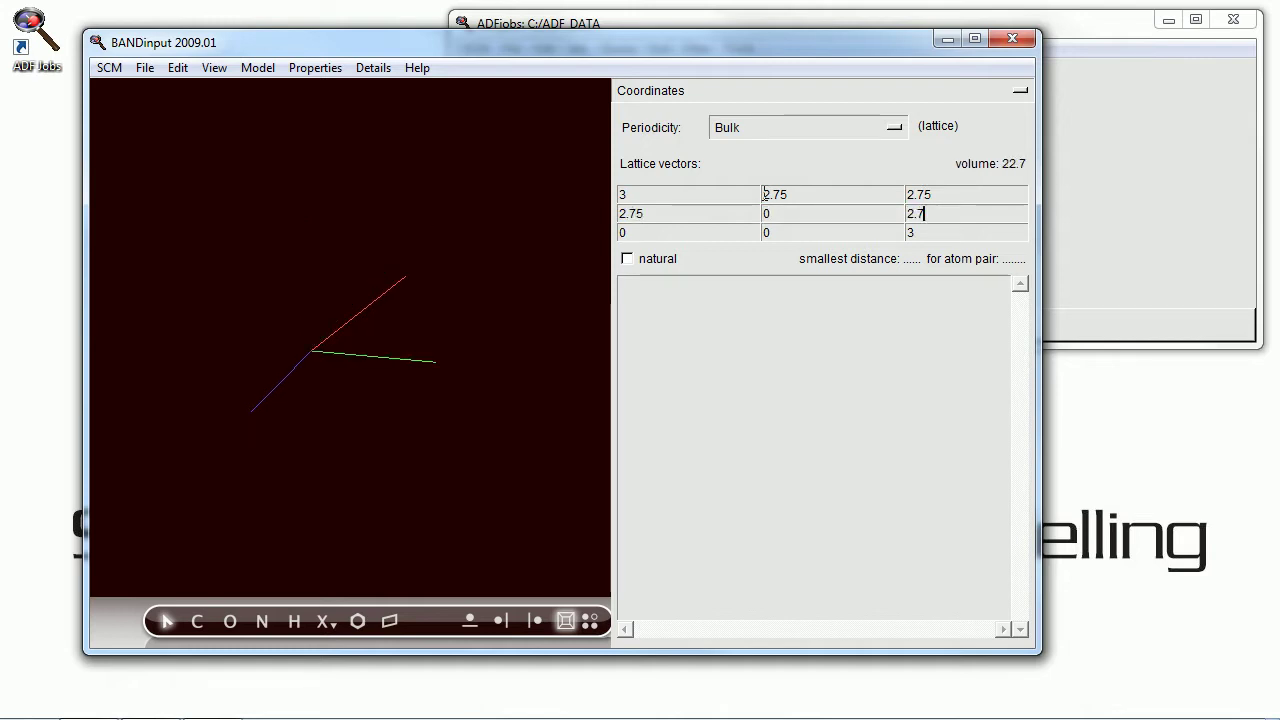
type("5")
key("Tab")
key("Tab")
type("2.75")
key("Tab")
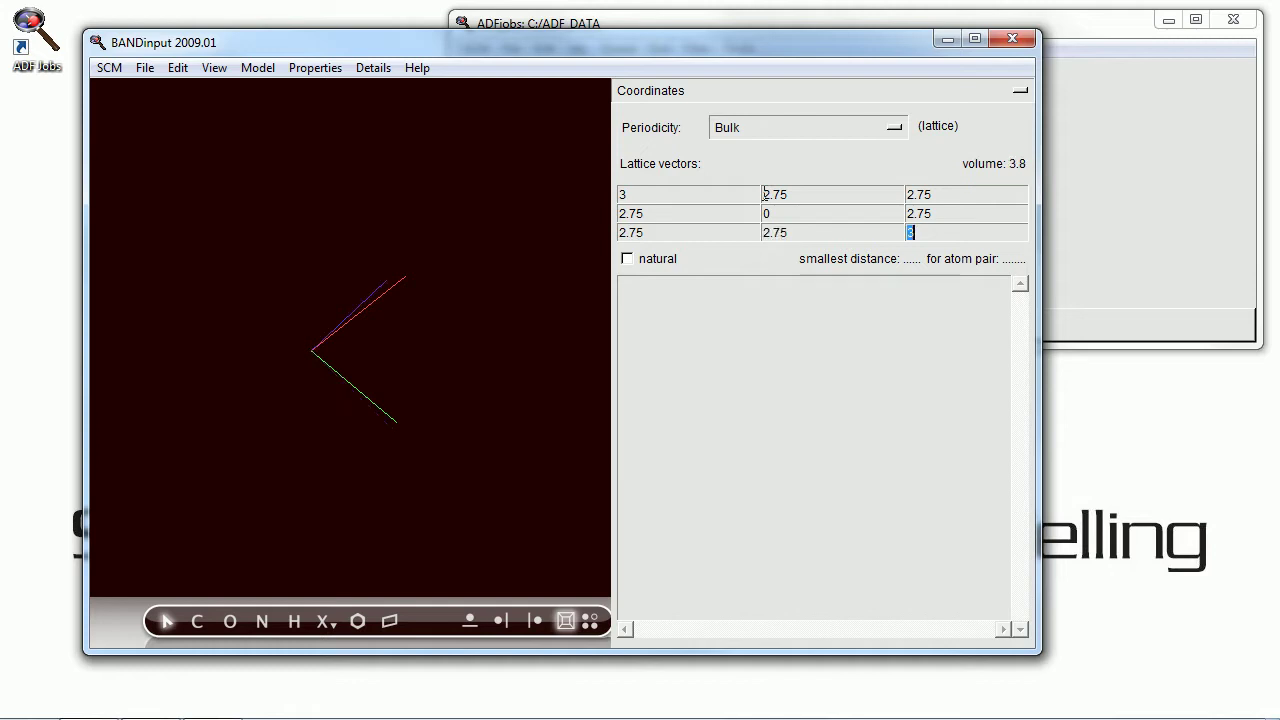
type("0")
key("Return")
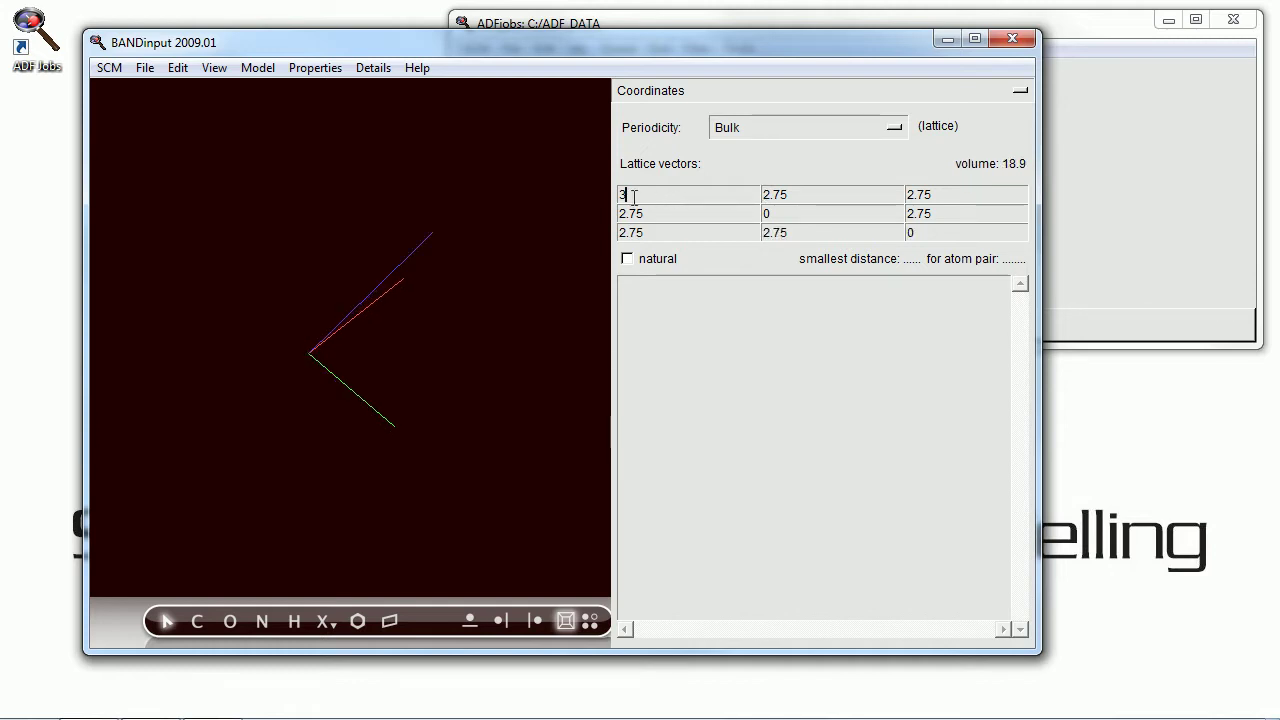
type("0")
left_click(799, 218)
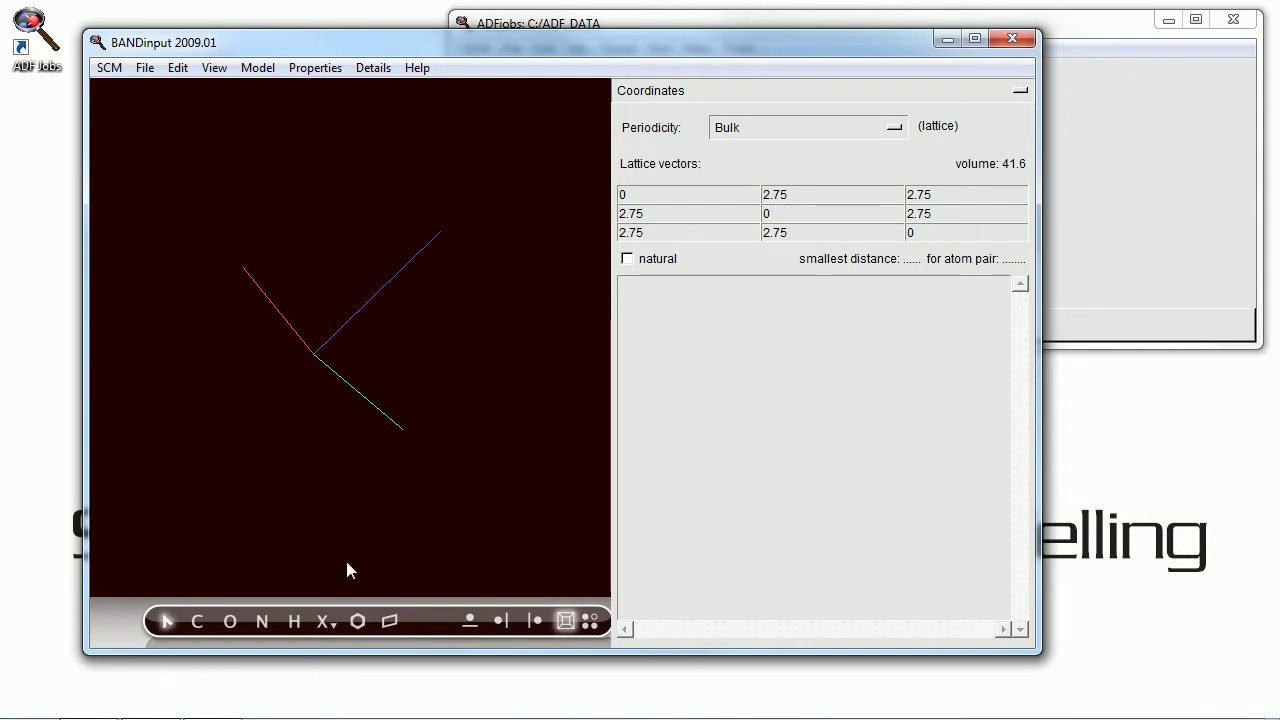
Add a sodium atom and move it to the origin.
left_click(326, 621)
left_click(322, 456)
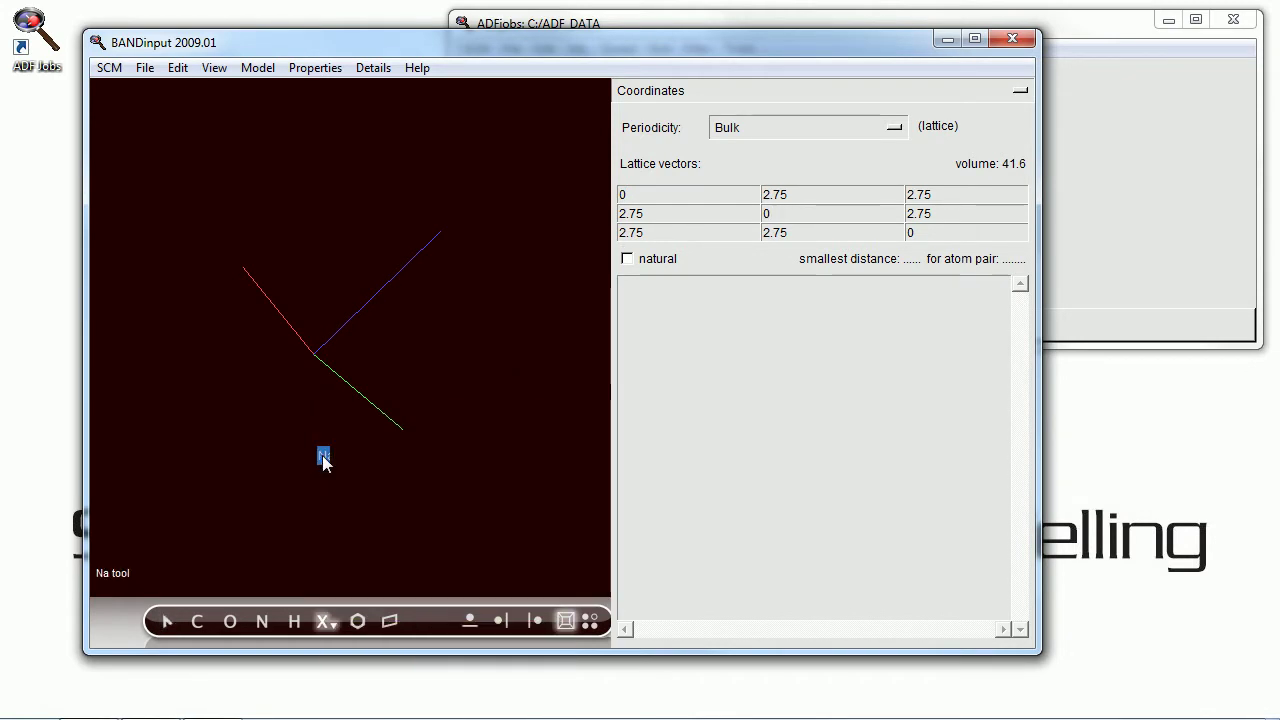
left_click(316, 350)
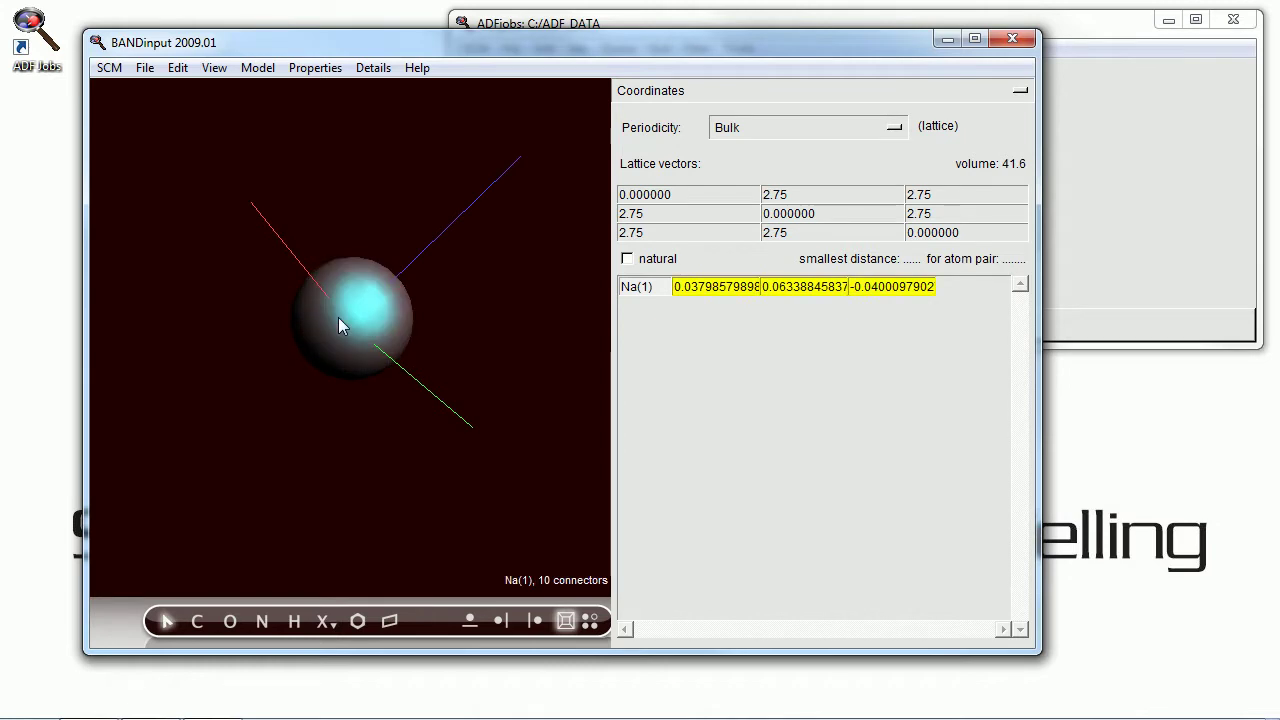
left_click(182, 69)
left_click(210, 285)
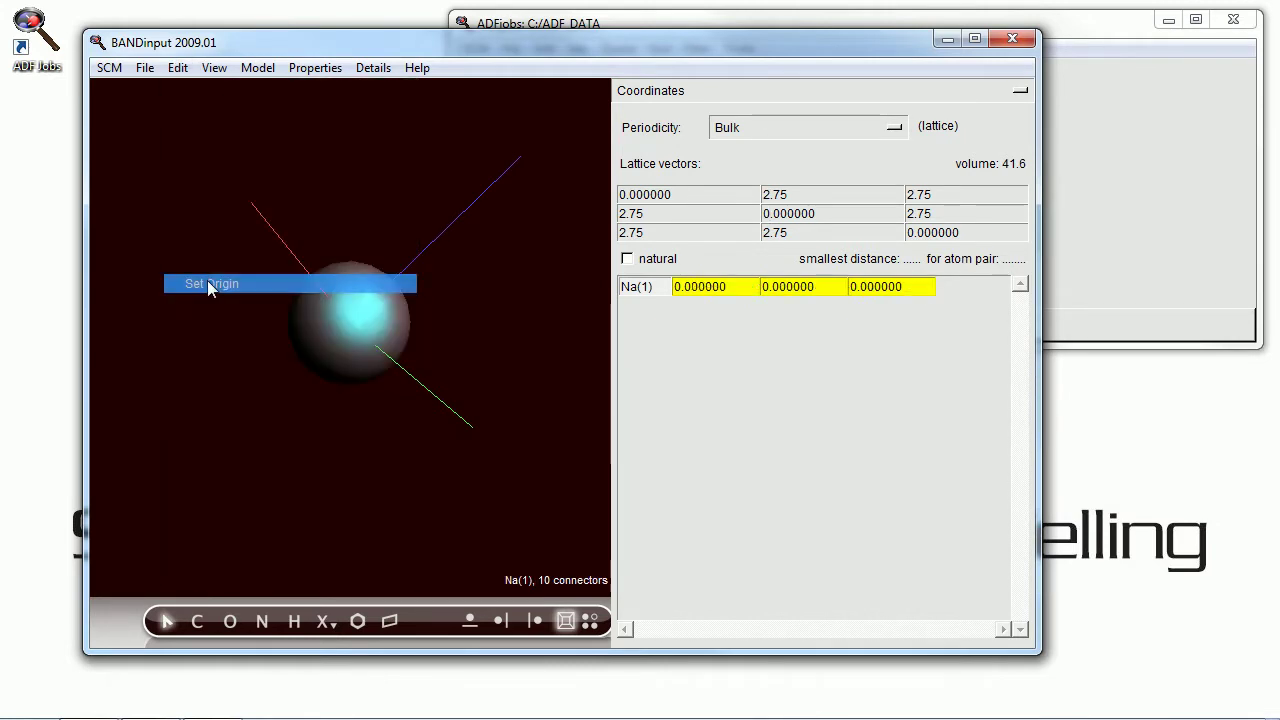
left_click(323, 342)
left_click_drag(337, 330, 456, 310)
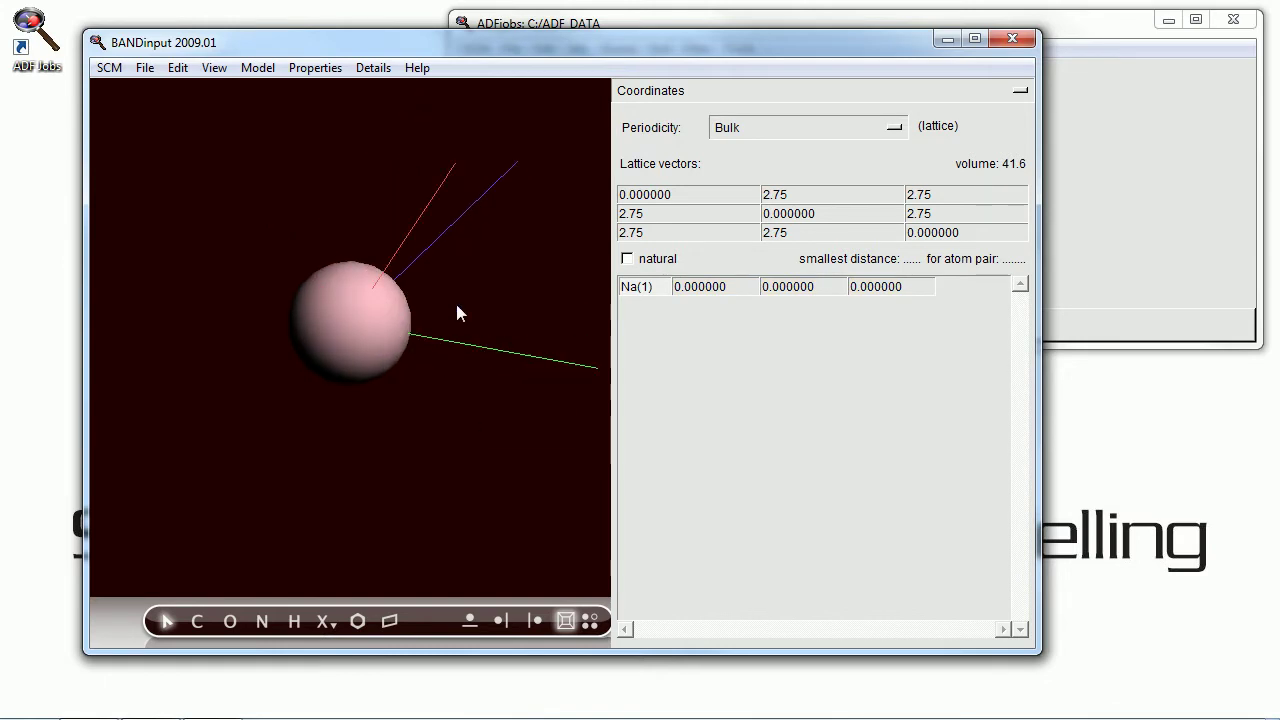
Add a chlorine atom at coordinates 2.75, 2.75, 2.75.
left_click(326, 621)
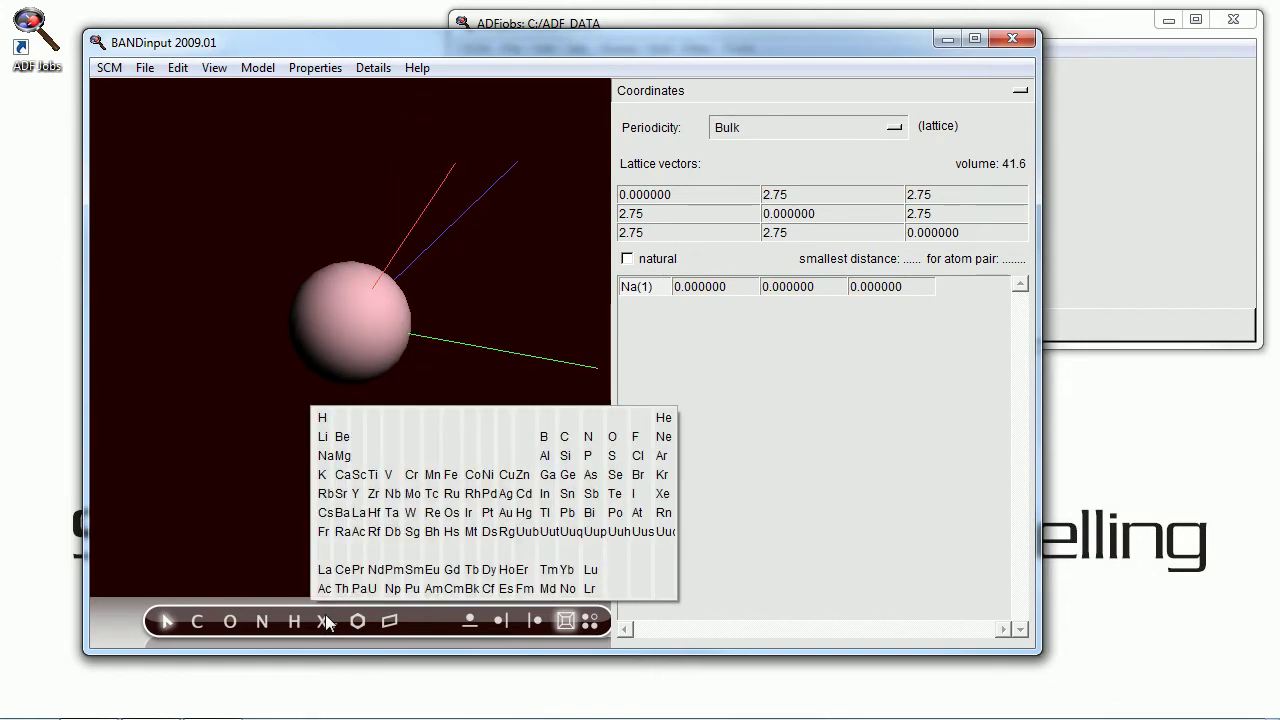
left_click(637, 457)
left_click(529, 237)
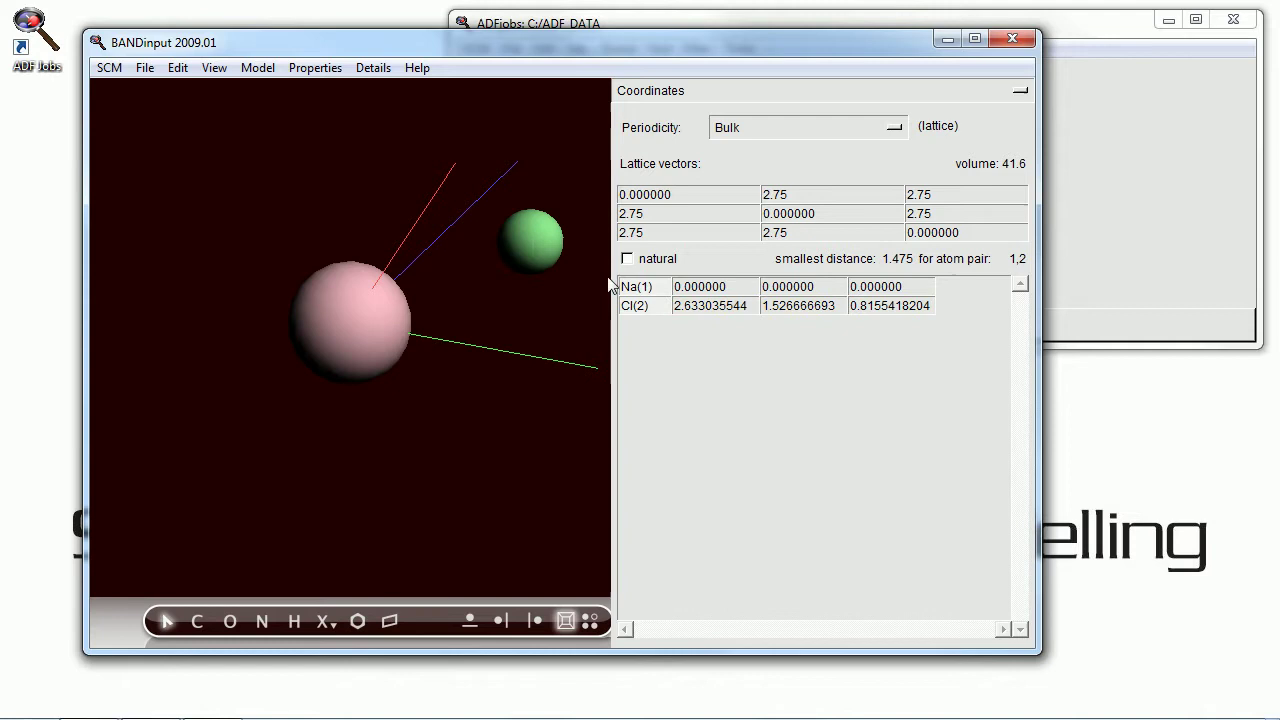
left_click_drag(749, 306, 632, 306)
type("2.75")
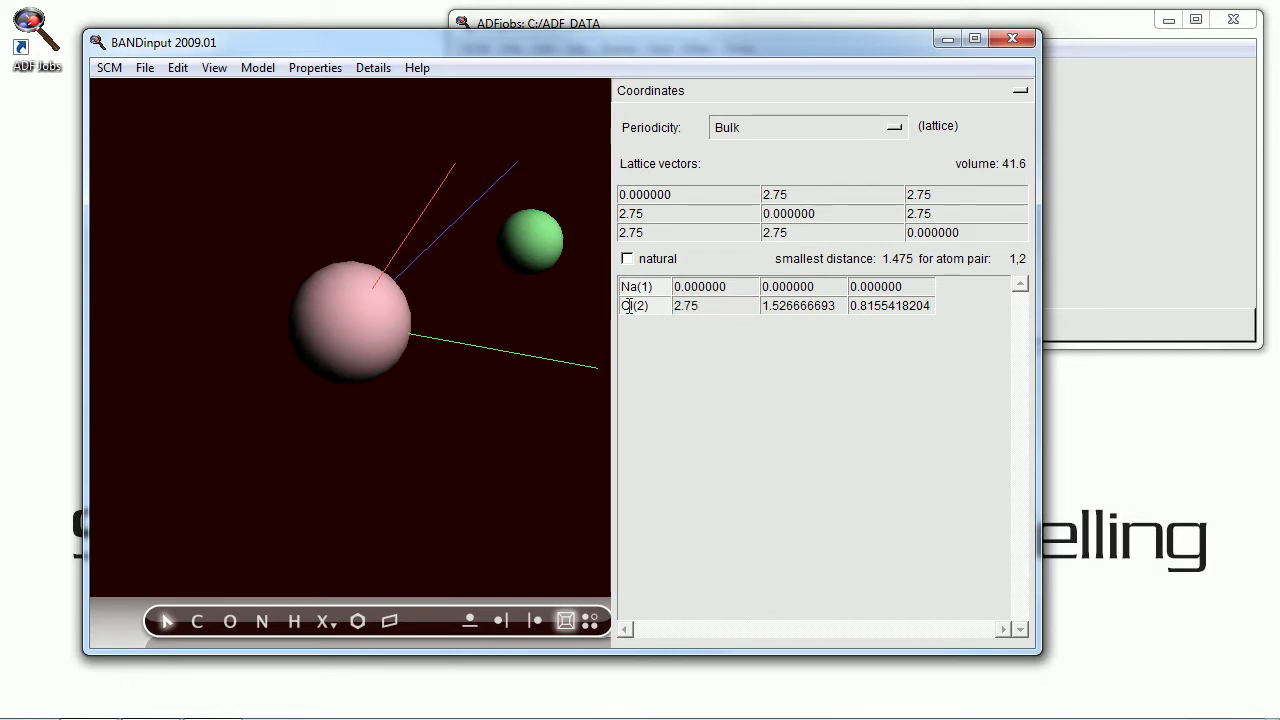
key("Tab")
type("2")
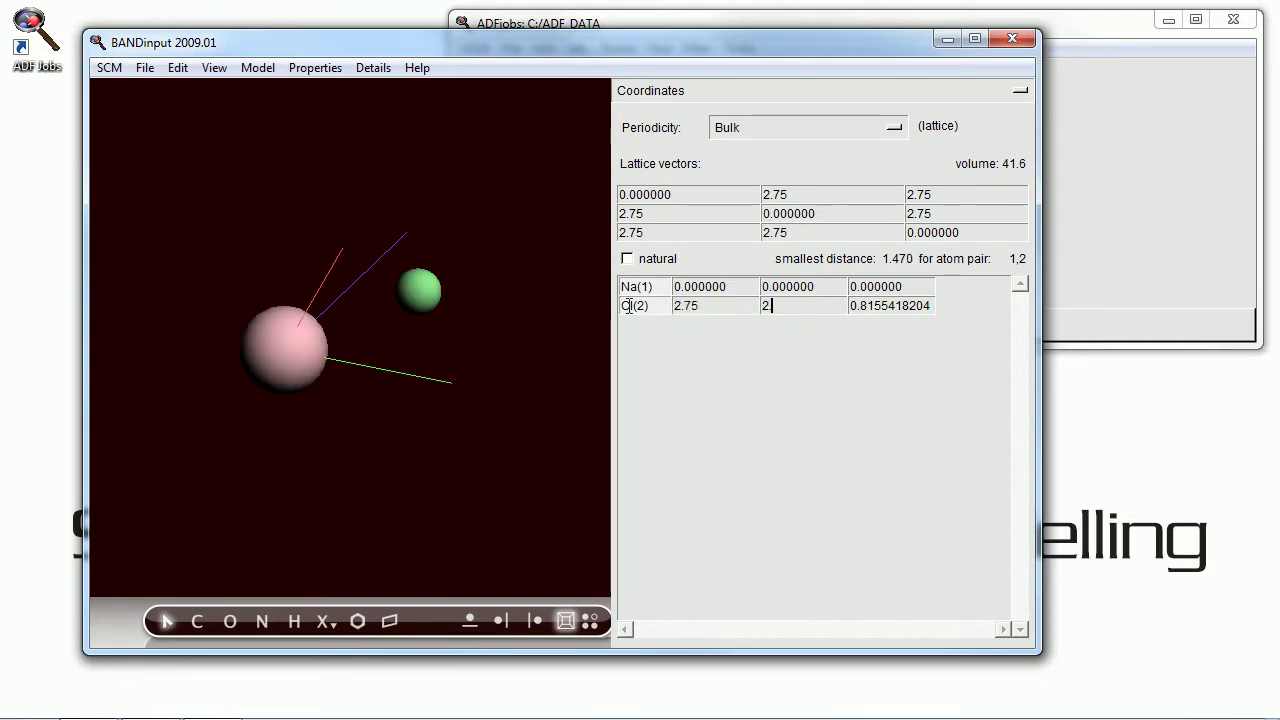
key("Tab")
type("2")
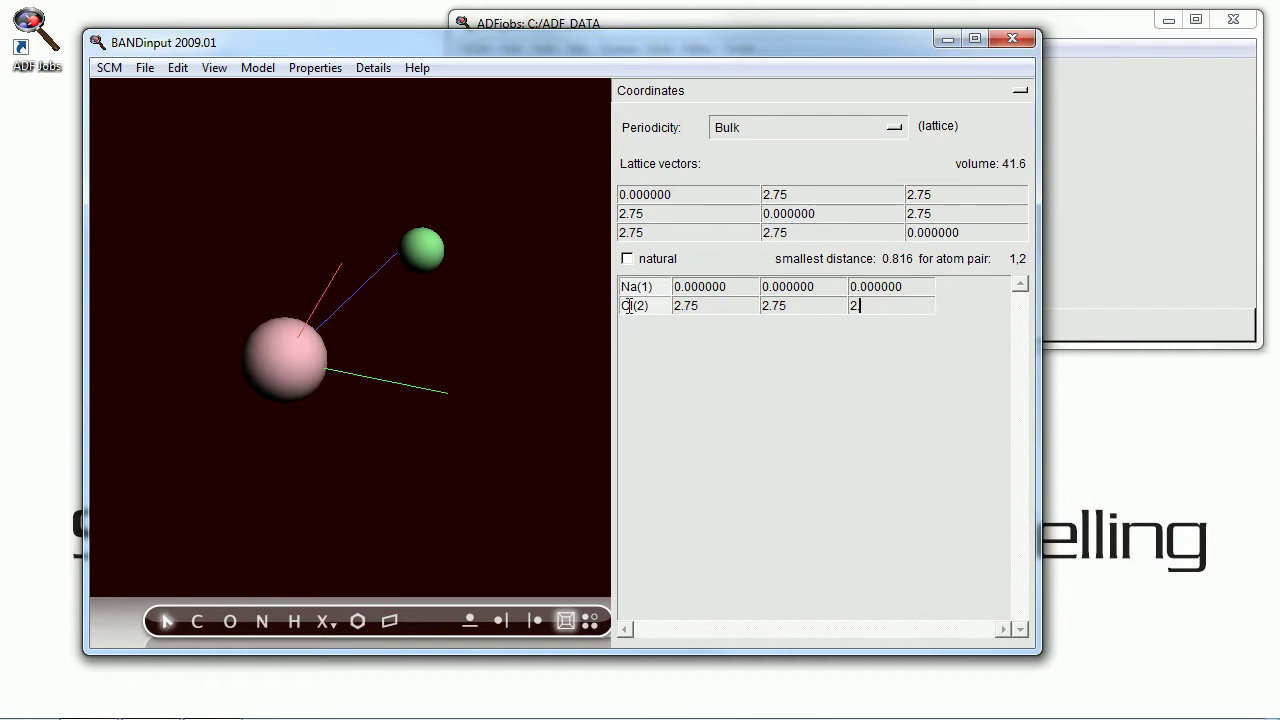
type(".75")
key("Return")
left_click_drag(560, 360, 540, 317)
Title the calculation 'Sodium Chloride' in Main Options.
left_click(636, 92)
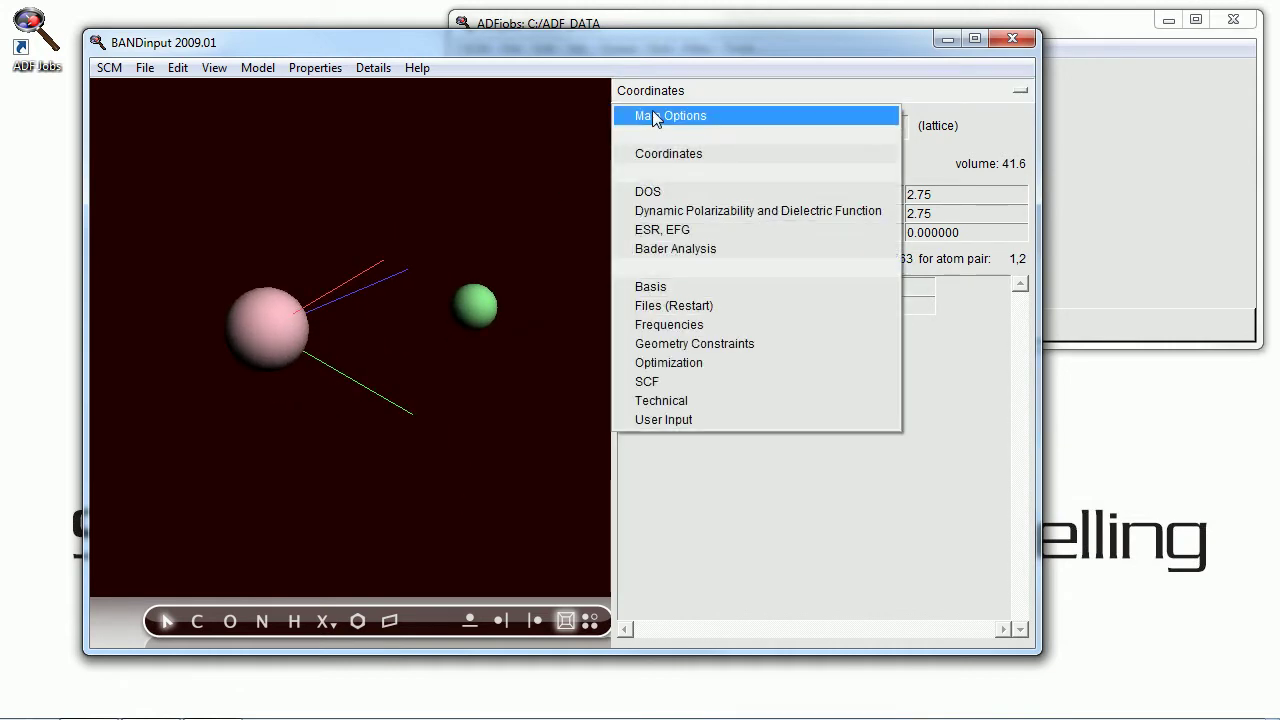
left_click(655, 112)
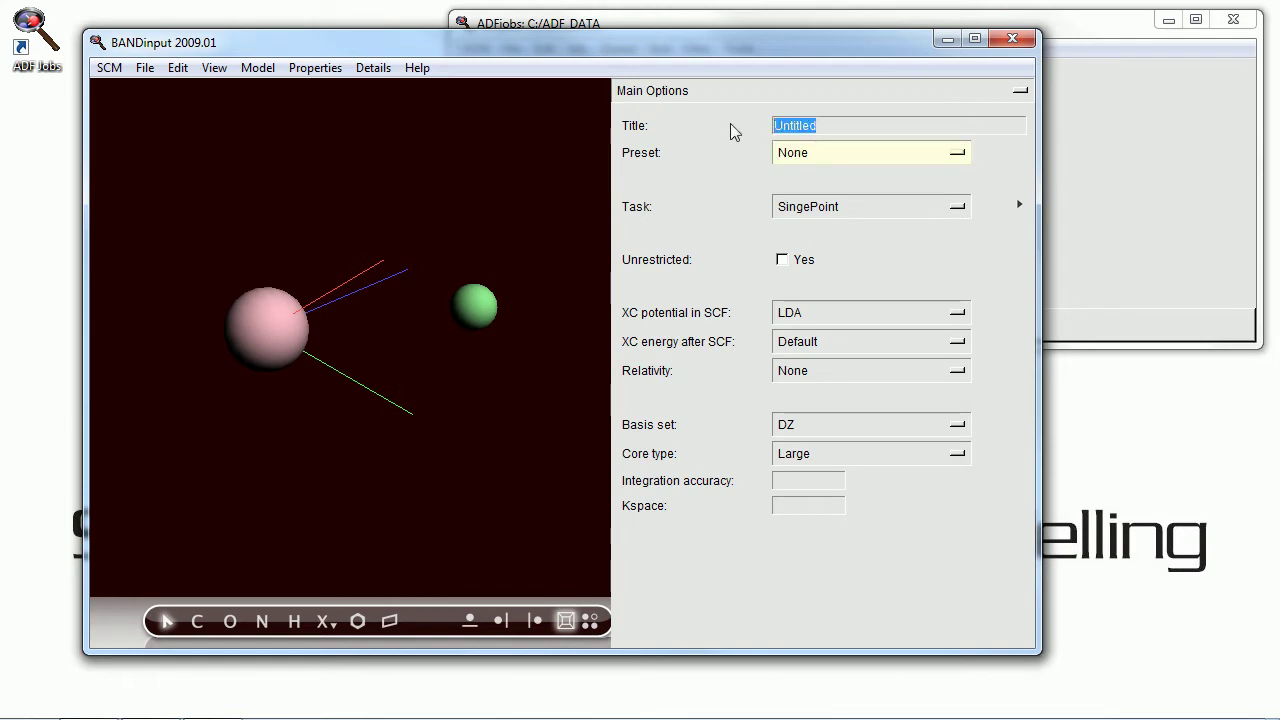
type("Sodium C")
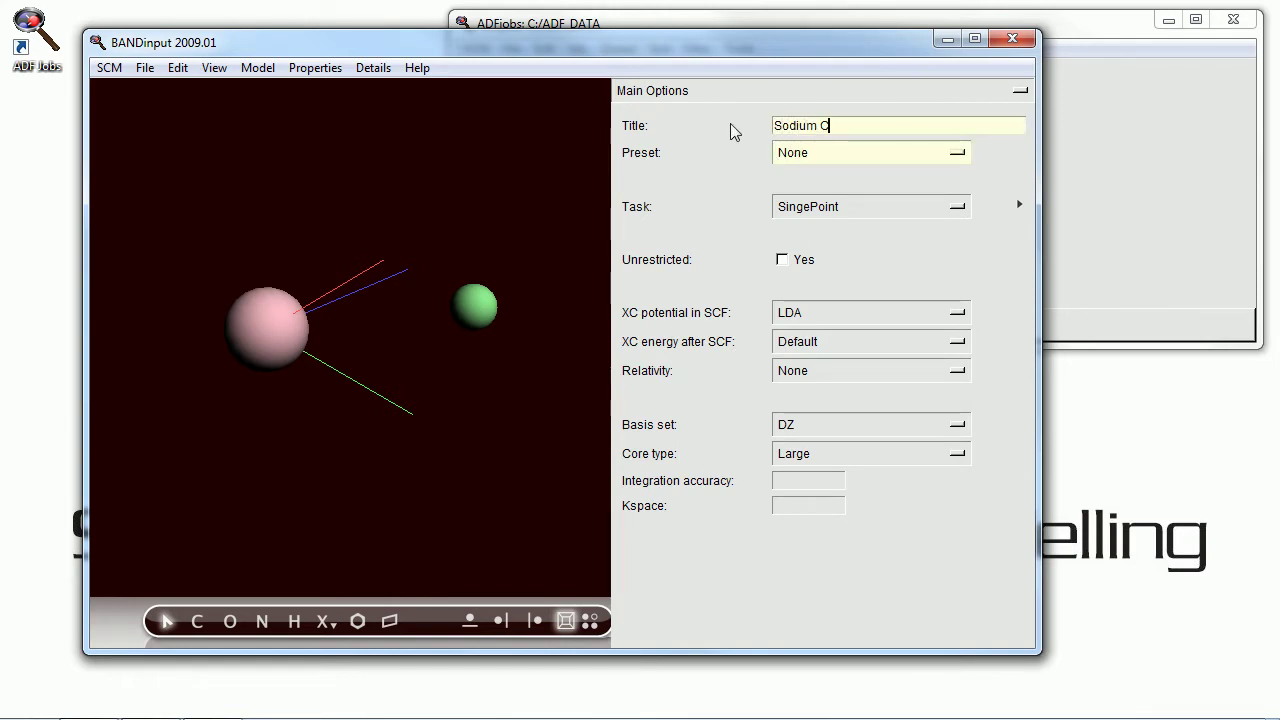
type("hloride")
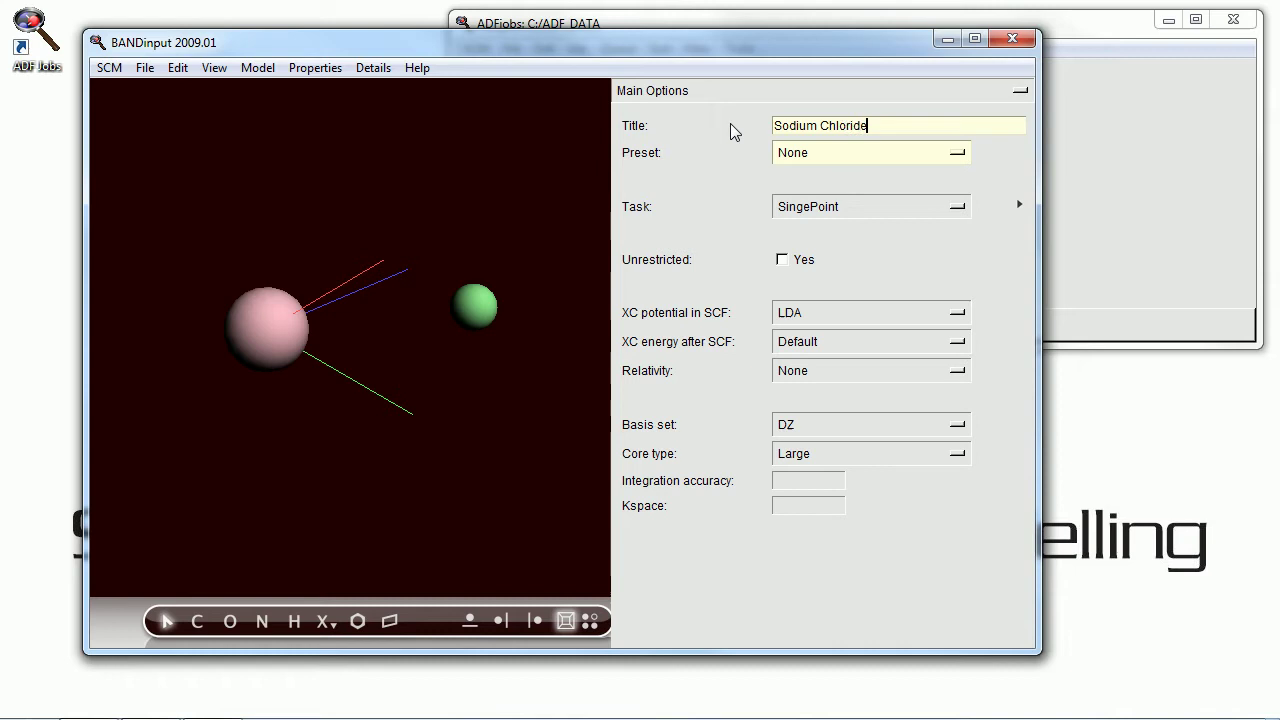
Save the input as NaCl.
left_click(138, 72)
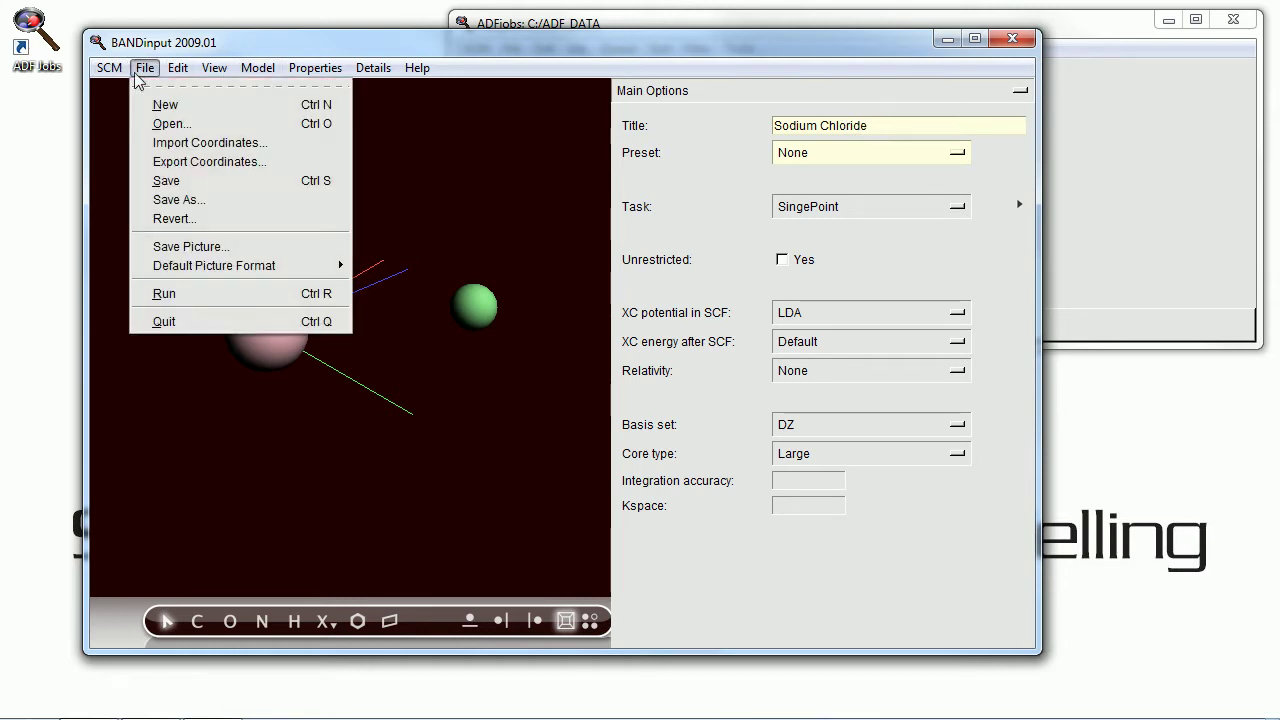
left_click(165, 200)
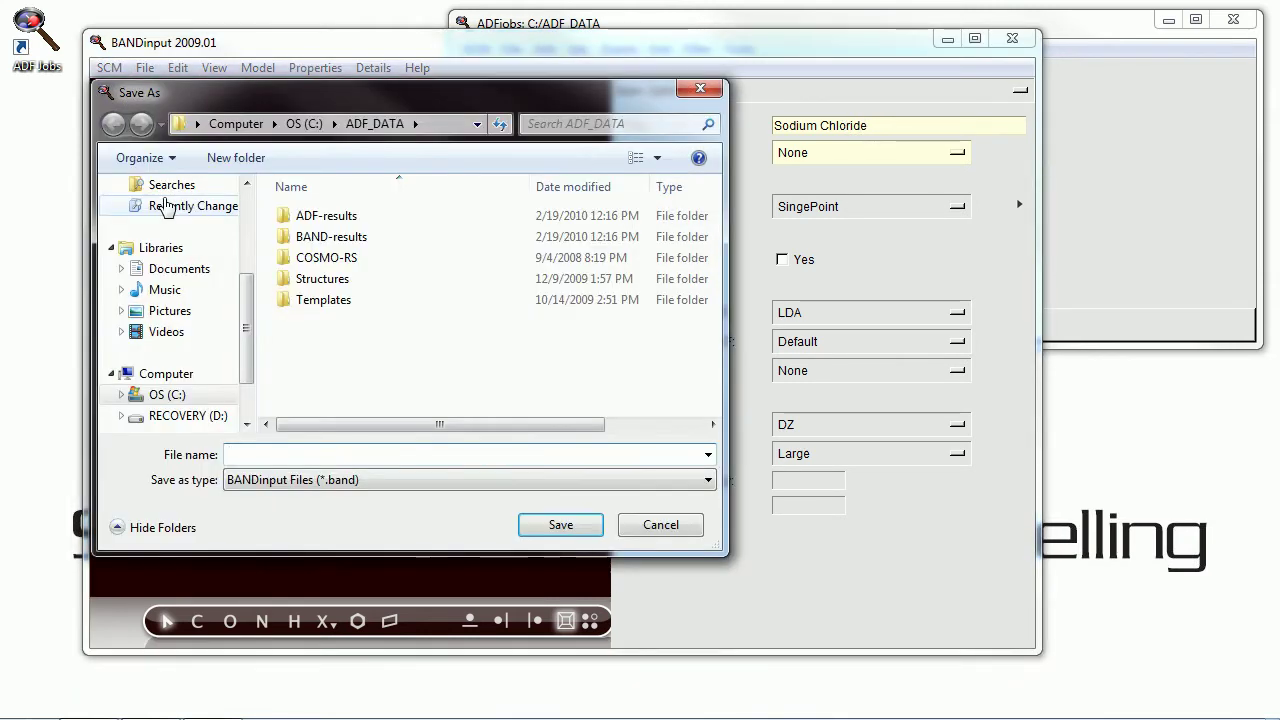
type("NaCl")
key("Return")
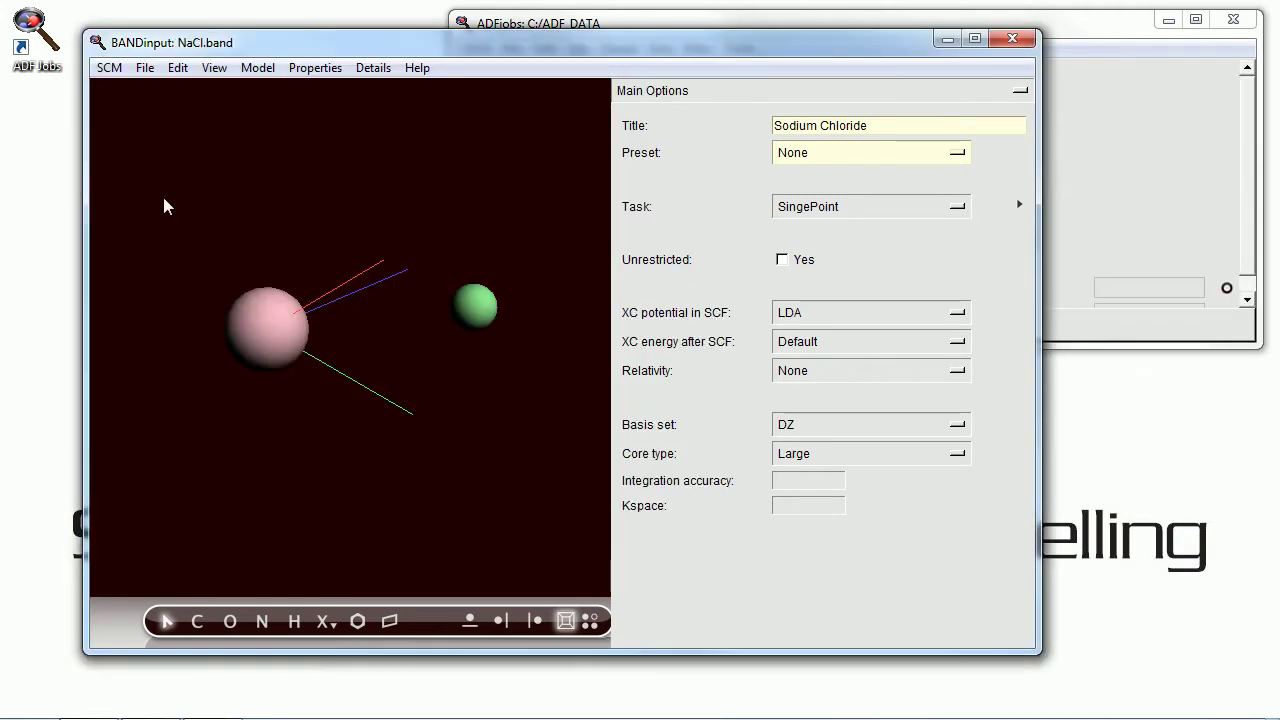
left_click(144, 68)
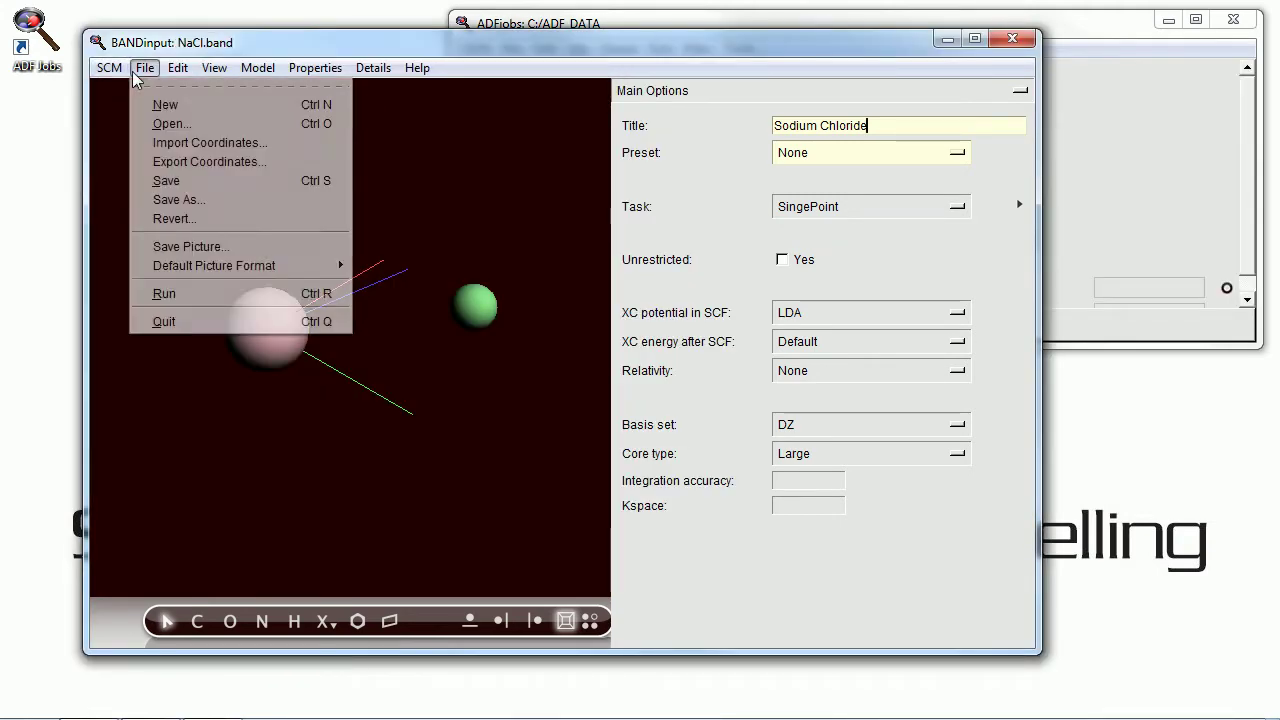
Run the NaCl job, follow its log to normal termination (−7.1703 eV), then close the log.
left_click(165, 294)
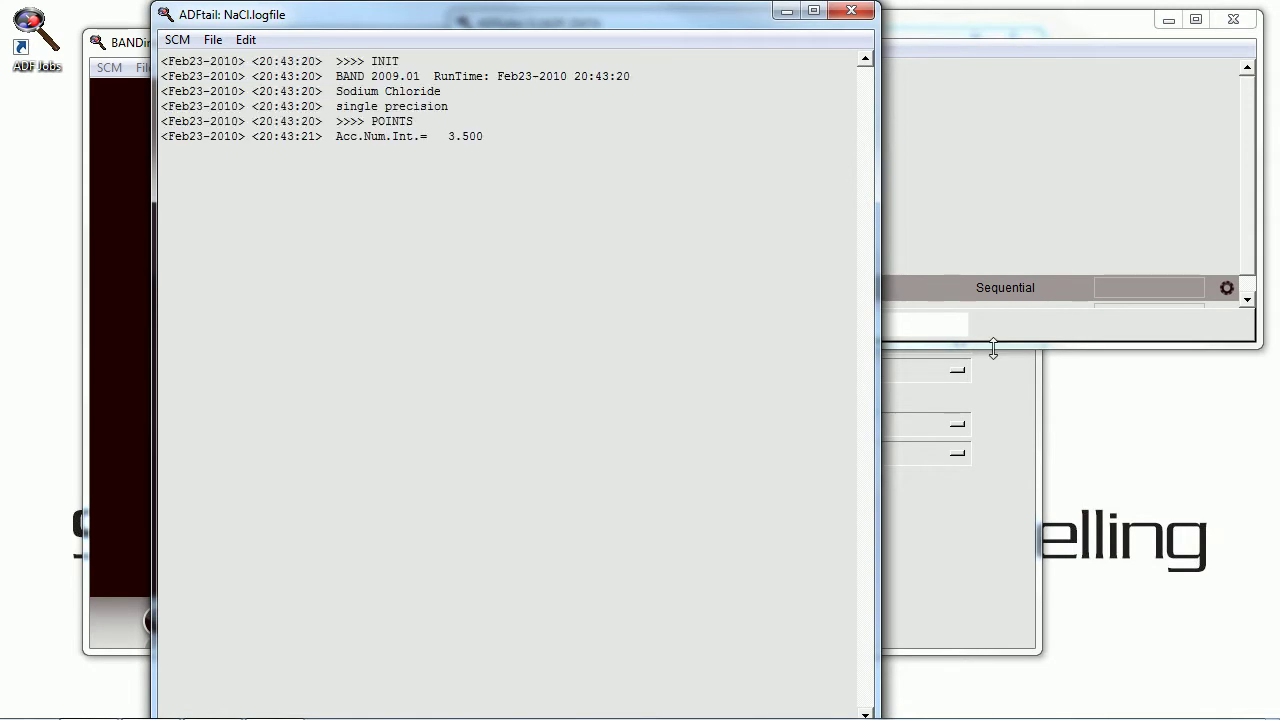
left_click_drag(988, 344, 997, 398)
left_click(800, 537)
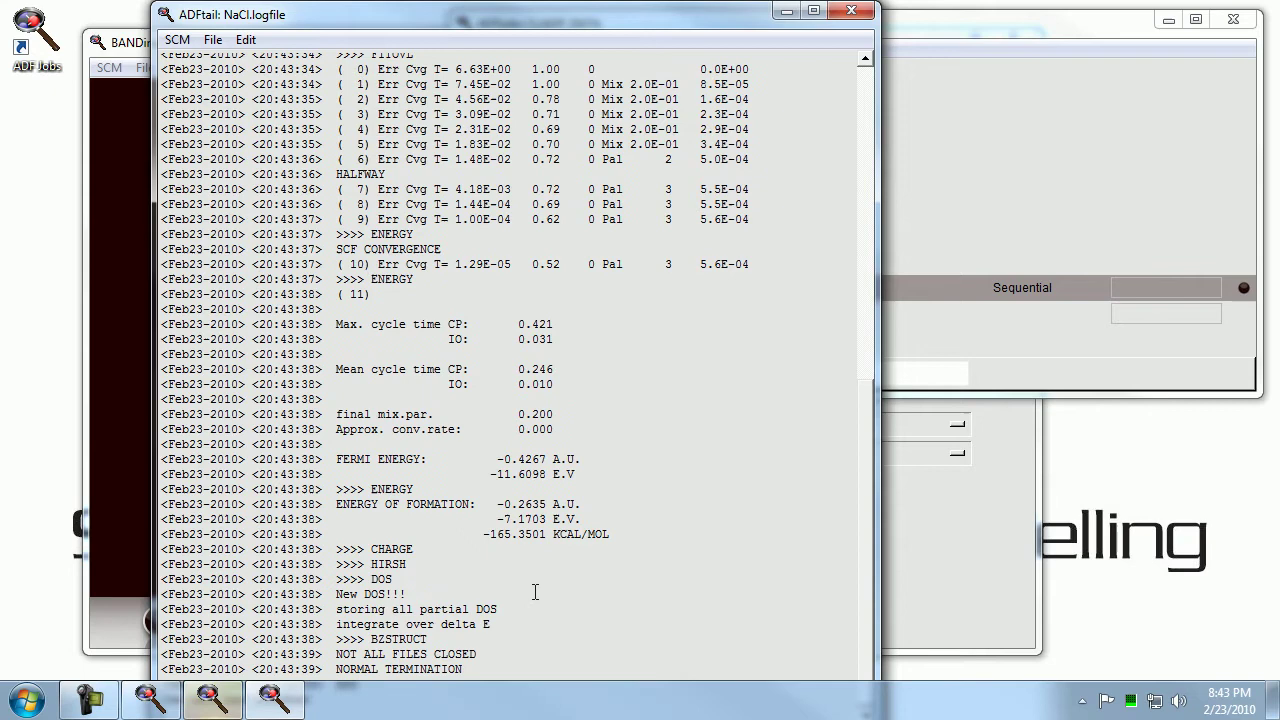
left_click(851, 11)
left_click(328, 212)
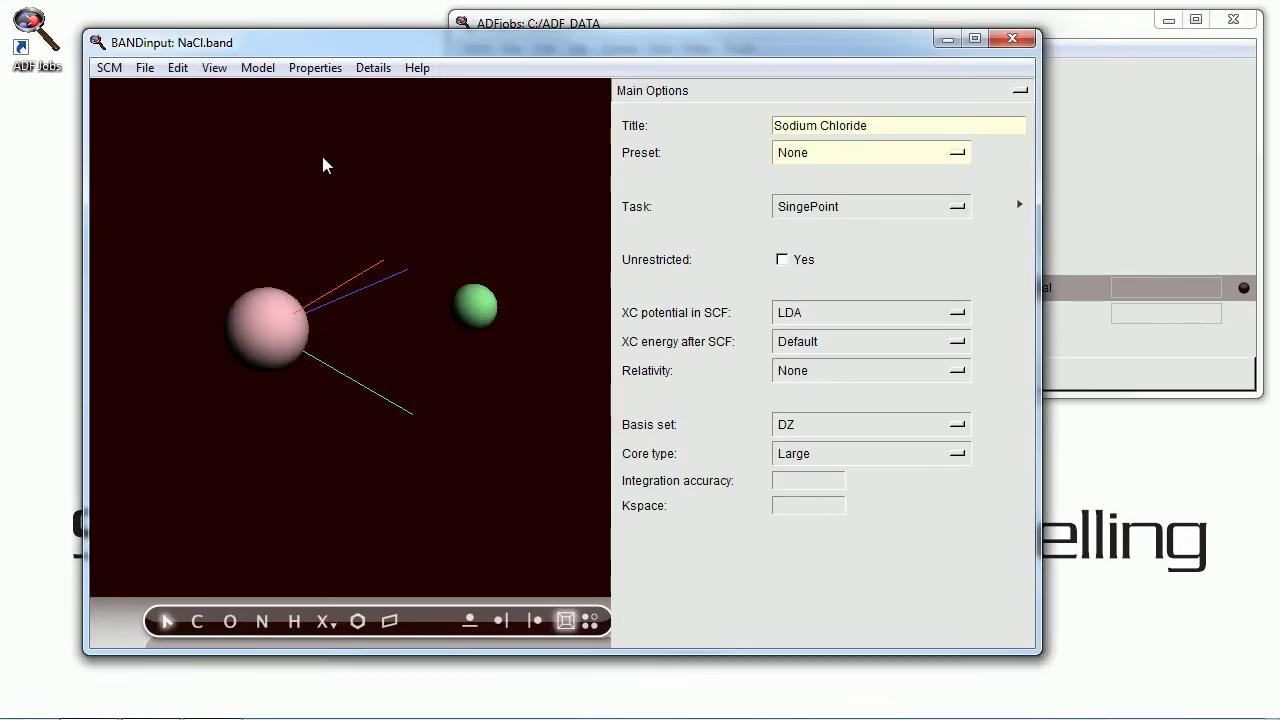
left_click(145, 70)
mouse_move(118, 72)
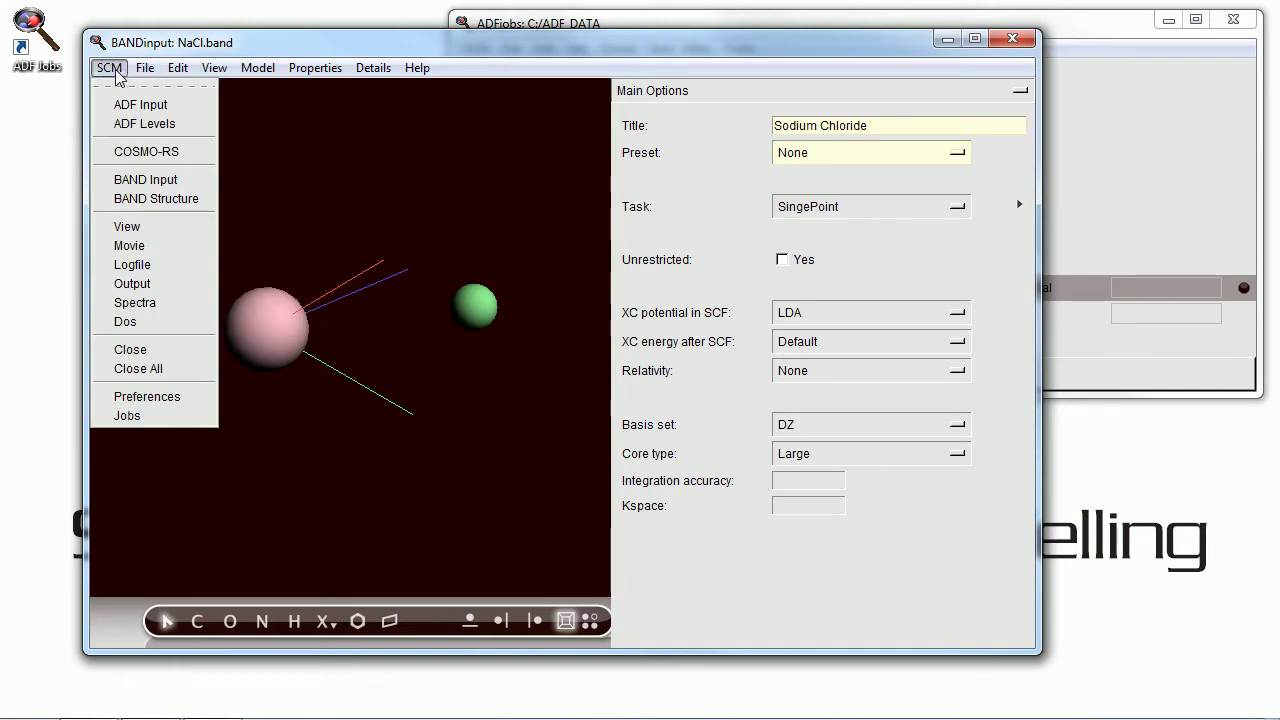
left_click(135, 198)
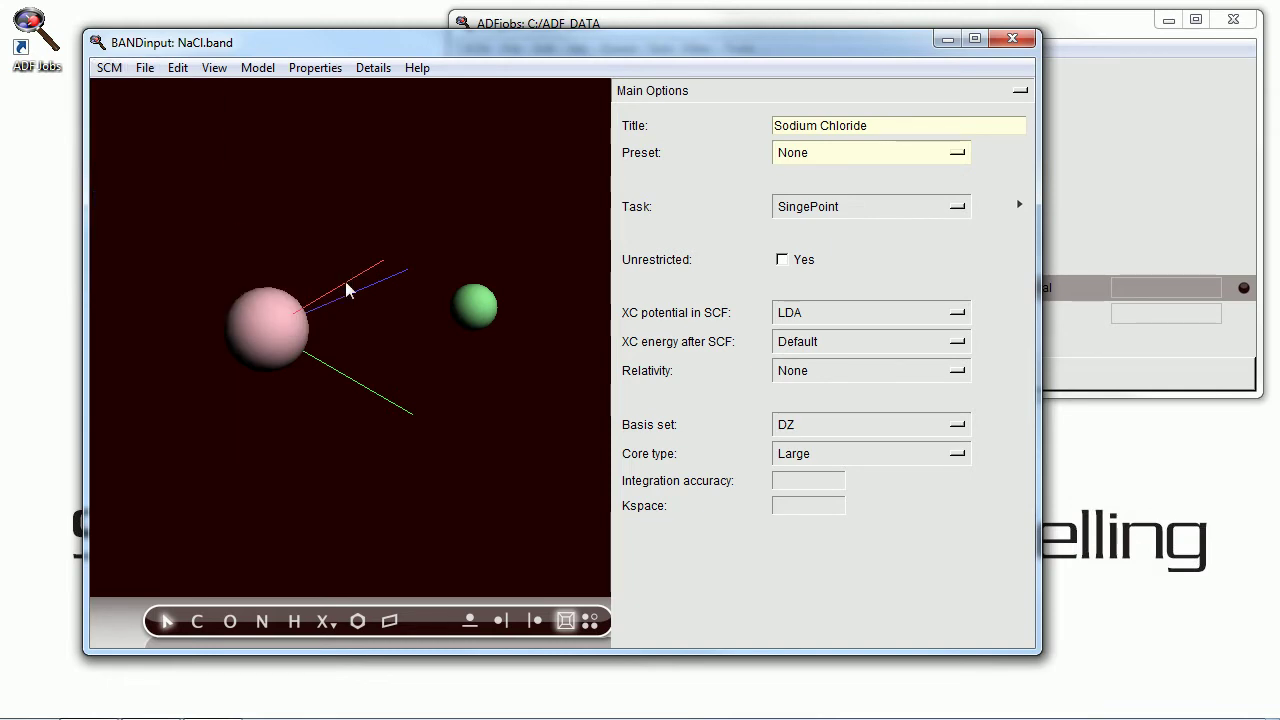
scroll(497, 297, "down", 3)
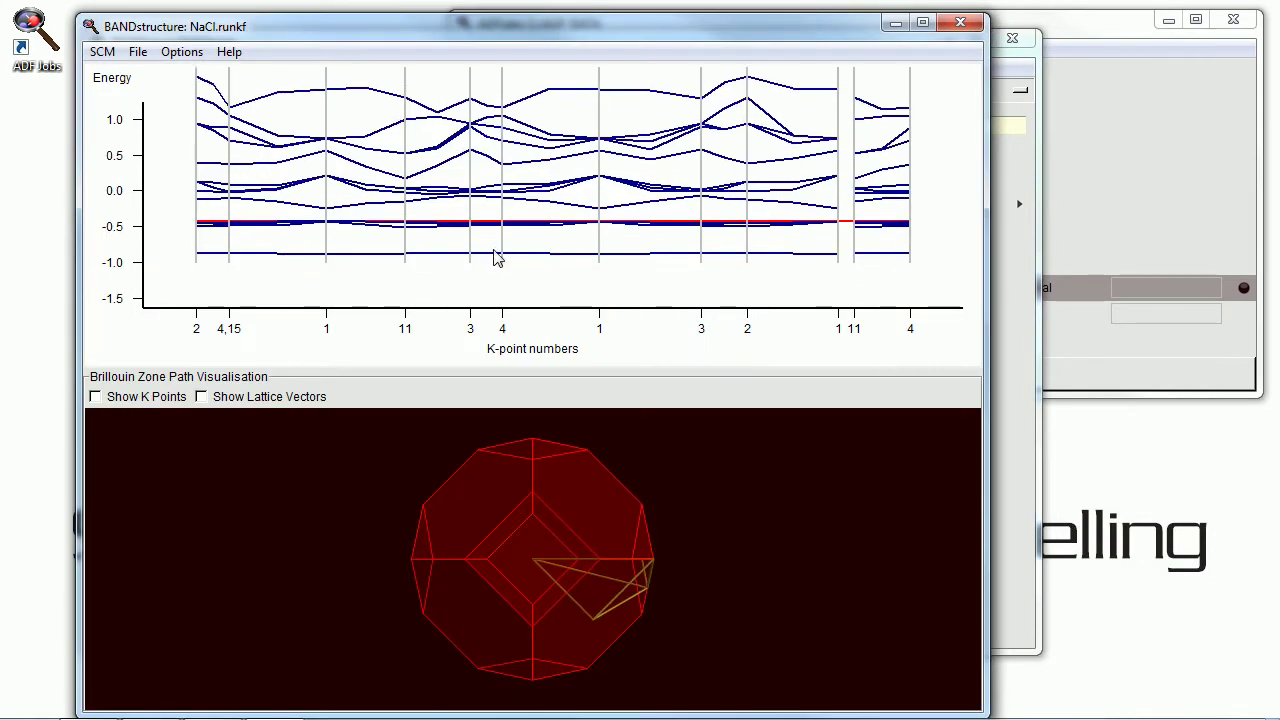
scroll(500, 242, "up", 5)
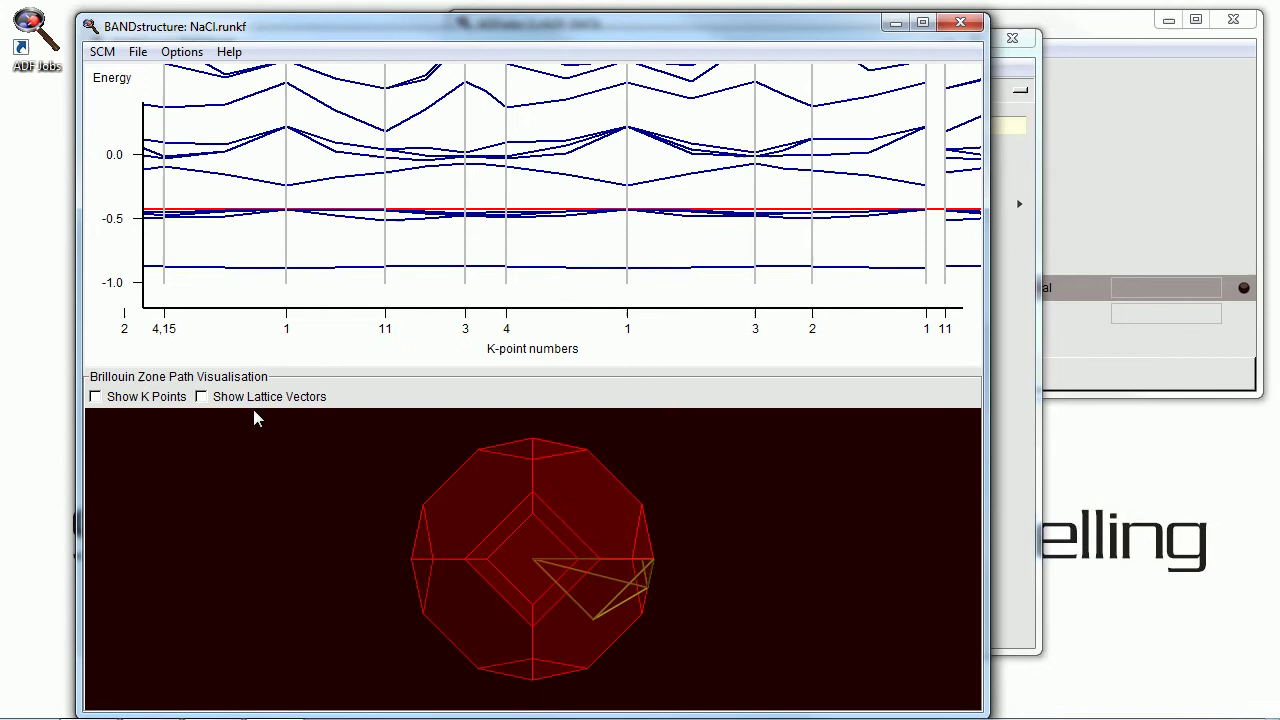
left_click(95, 397)
left_click_drag(570, 590, 612, 610)
left_click(201, 397)
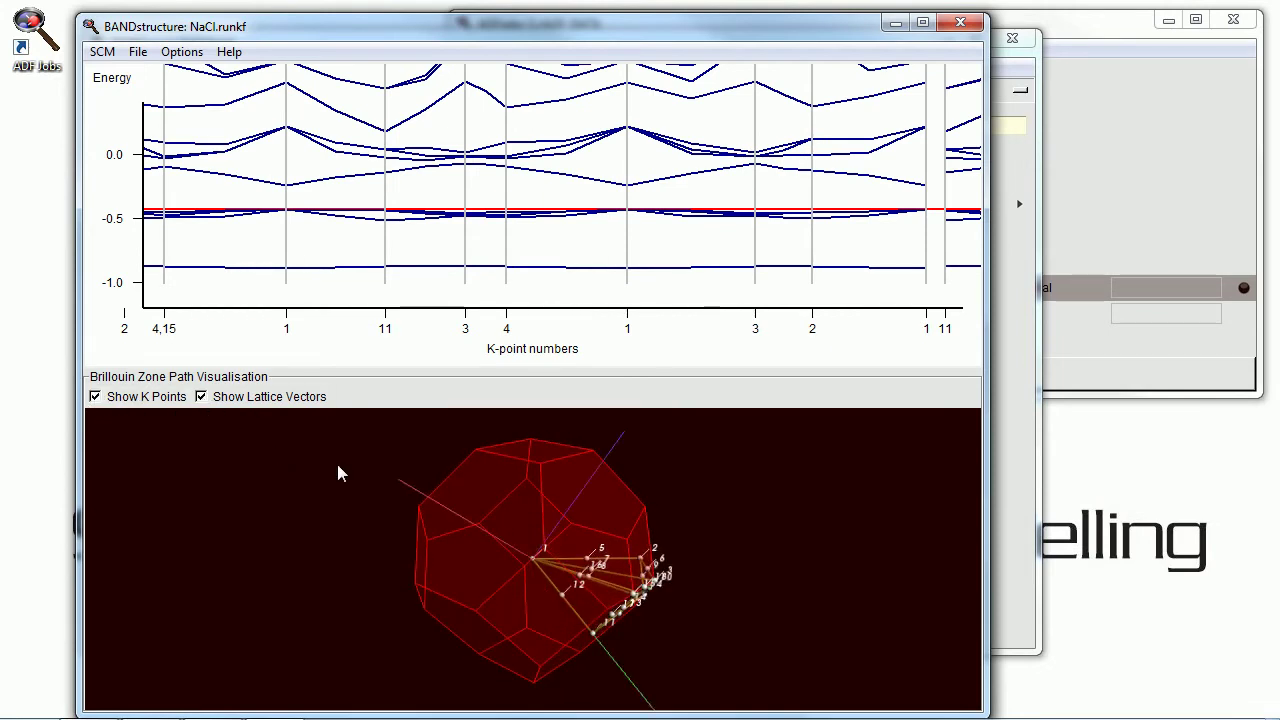
left_click_drag(440, 560, 568, 609)
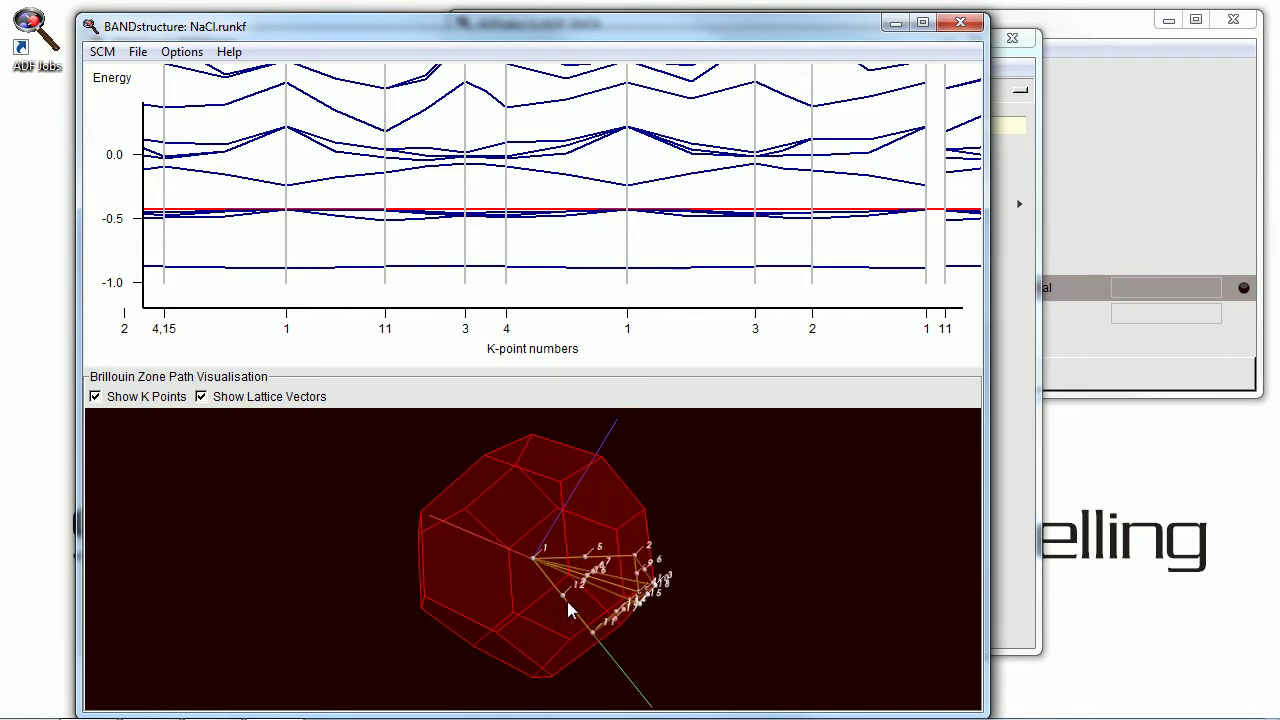
left_click(567, 603)
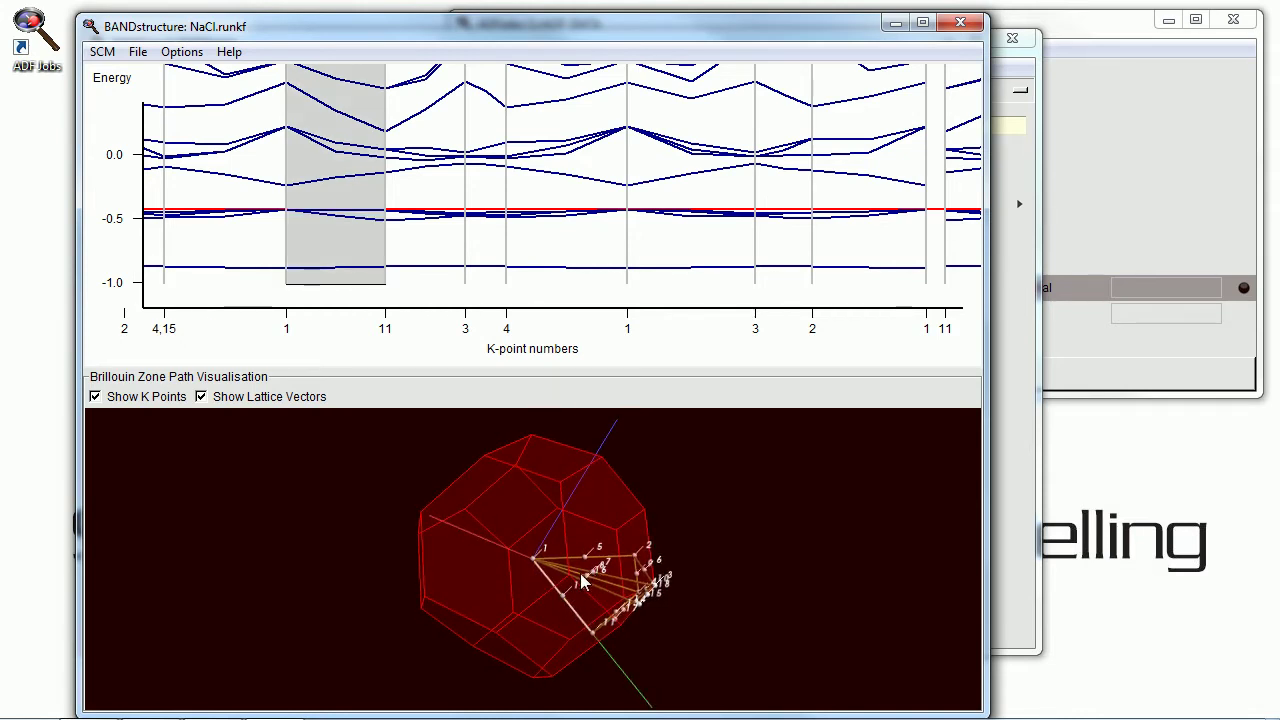
left_click(585, 583)
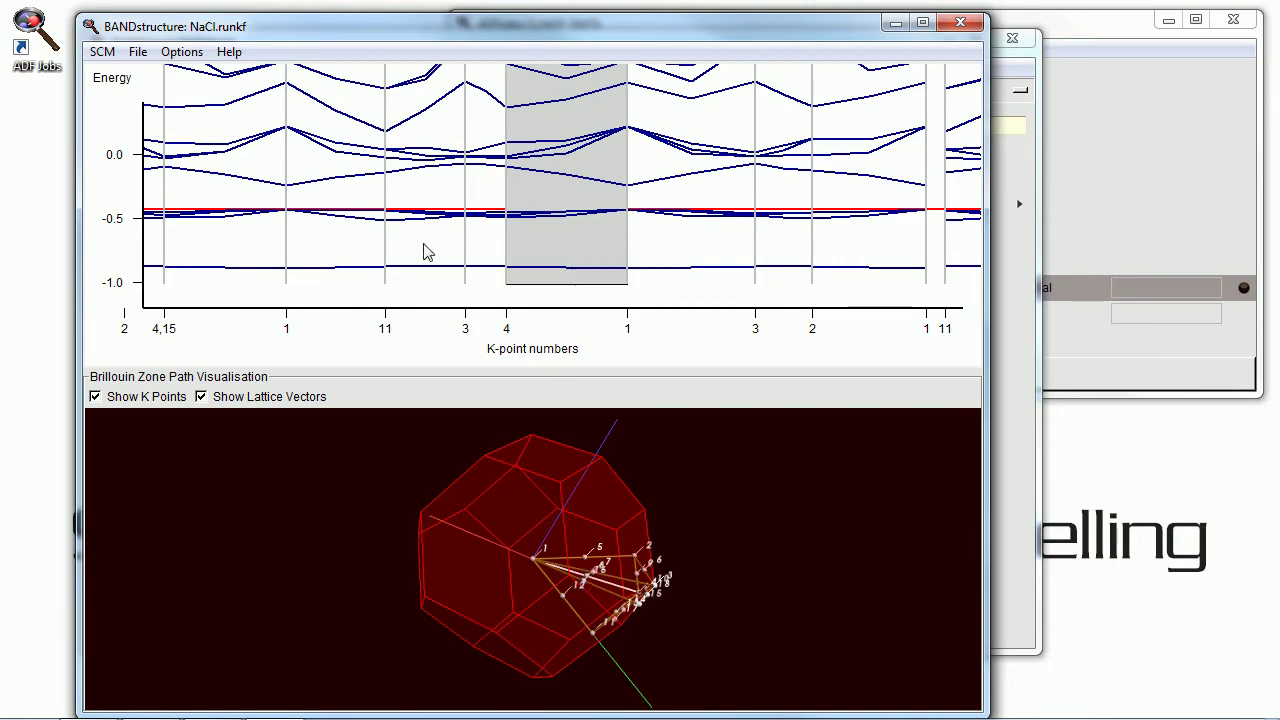
left_click(424, 252)
left_click(645, 251)
mouse_move(554, 243)
left_mouse_down()
mouse_move(557, 275)
mouse_move(537, 209)
left_mouse_up()
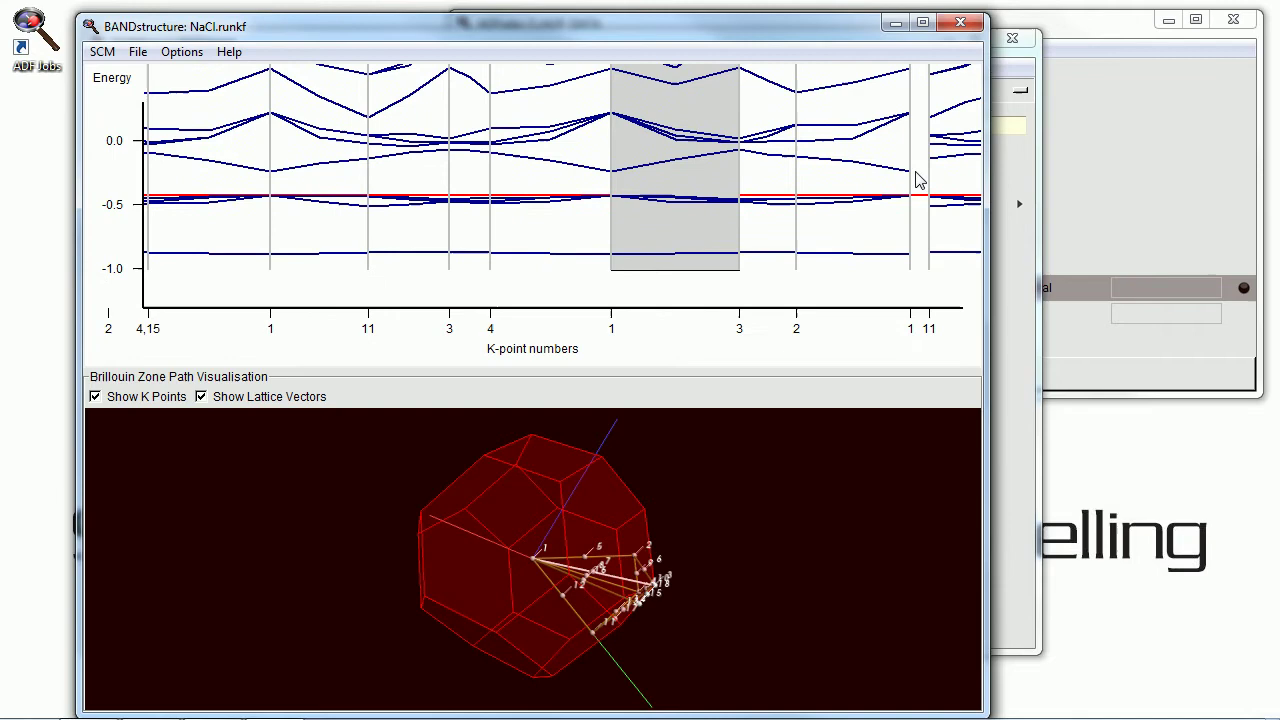
Open the NaCl results in ADFview and show only a single unit cell.
left_click(960, 22)
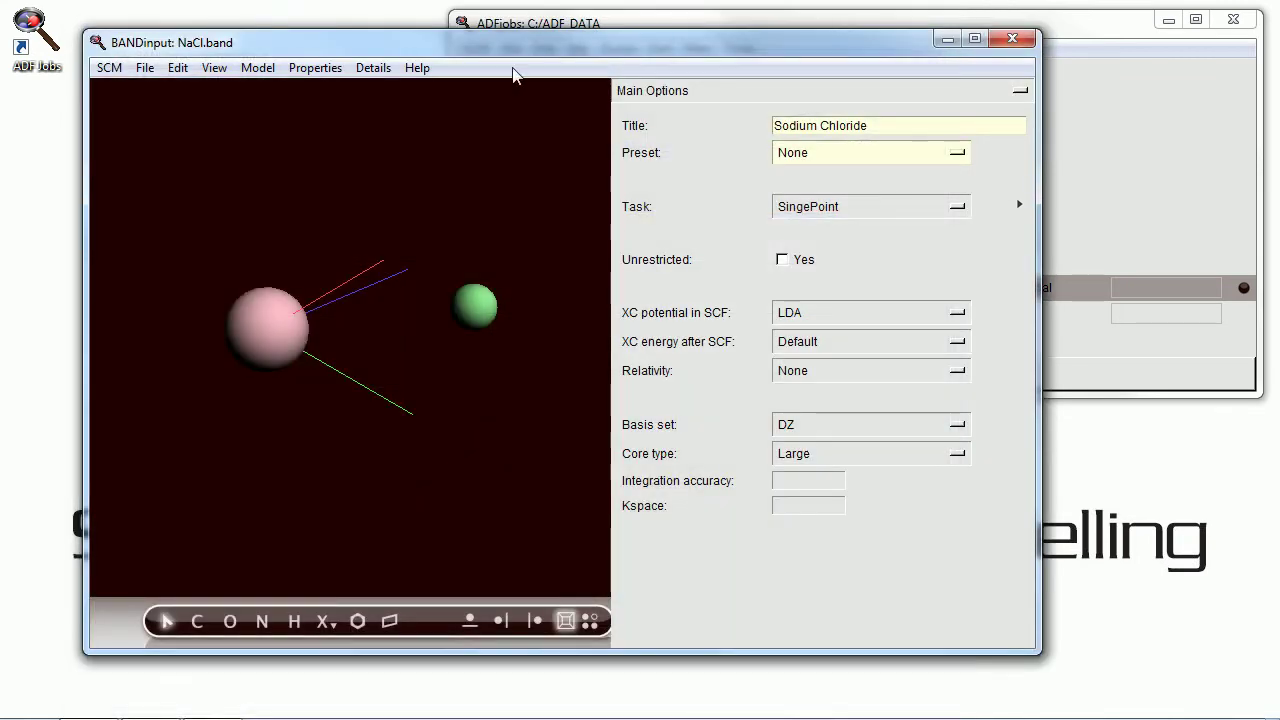
left_click(105, 68)
left_click(125, 228)
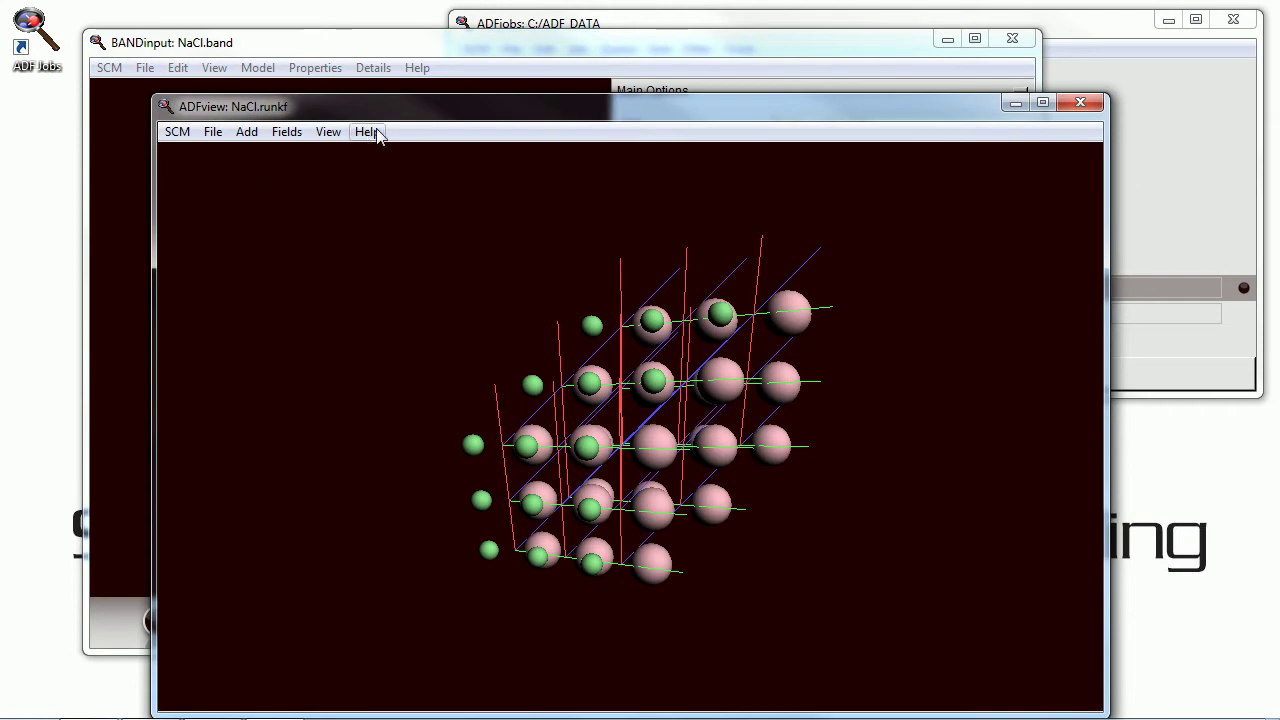
left_click_drag(388, 117, 333, 55)
left_click(273, 69)
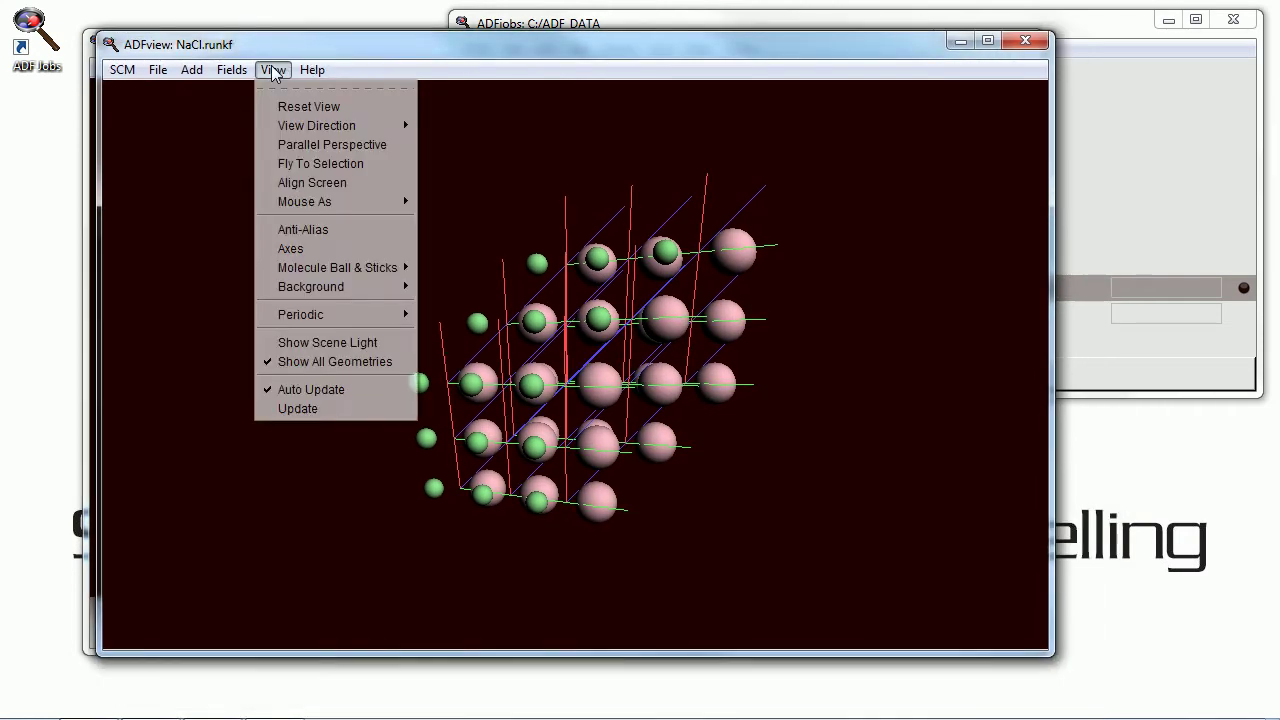
mouse_move(310, 315)
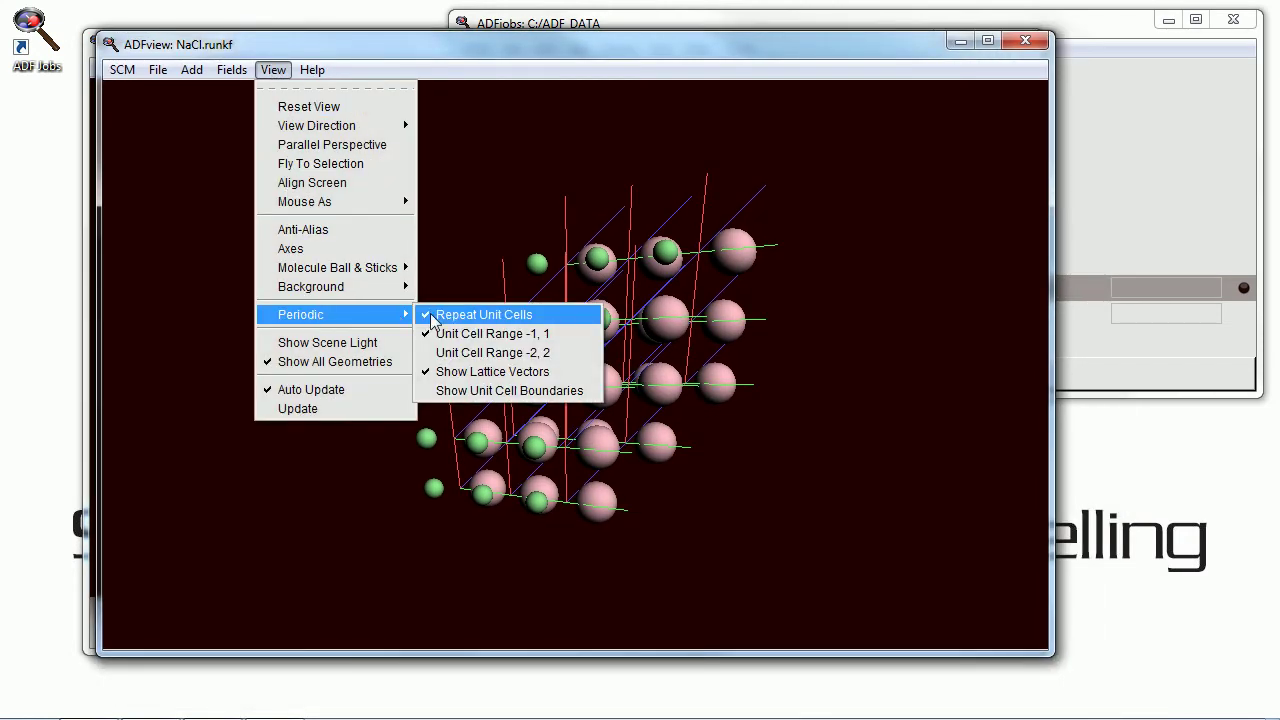
left_click(450, 315)
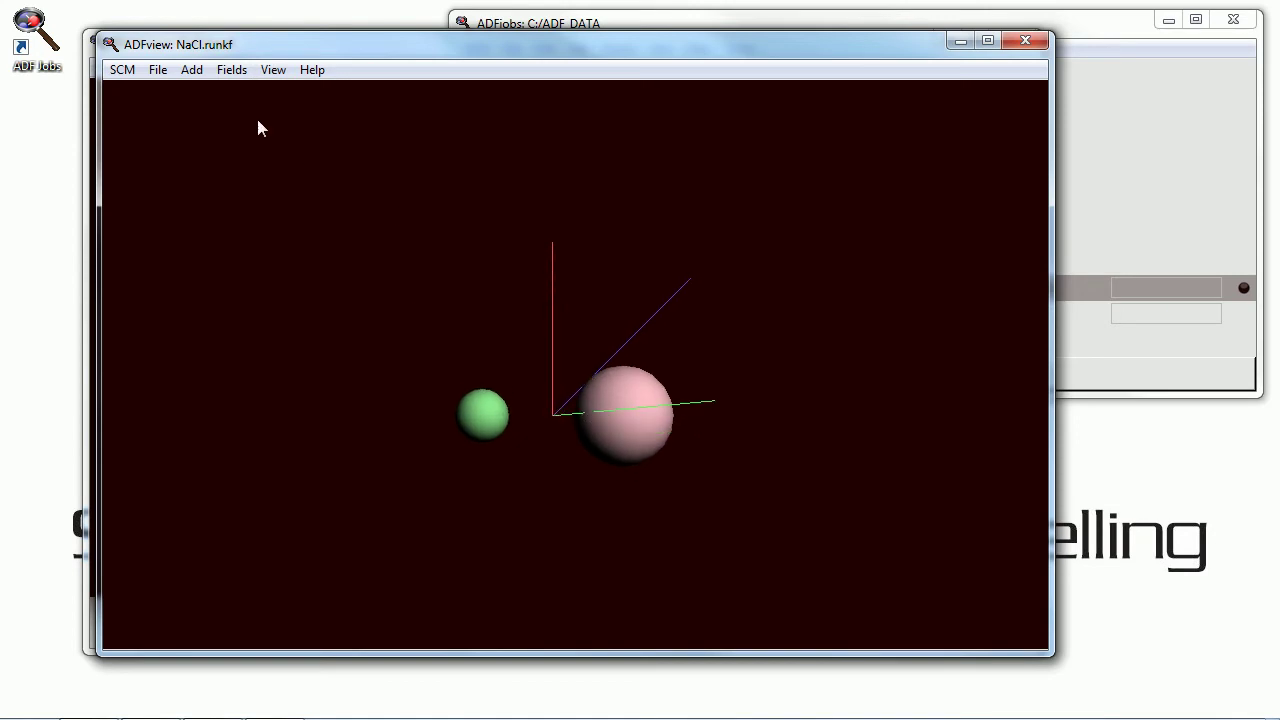
Add a double isosurface of the lowest occupied orbital at k=(0,0,0).
left_click(192, 69)
left_click(243, 144)
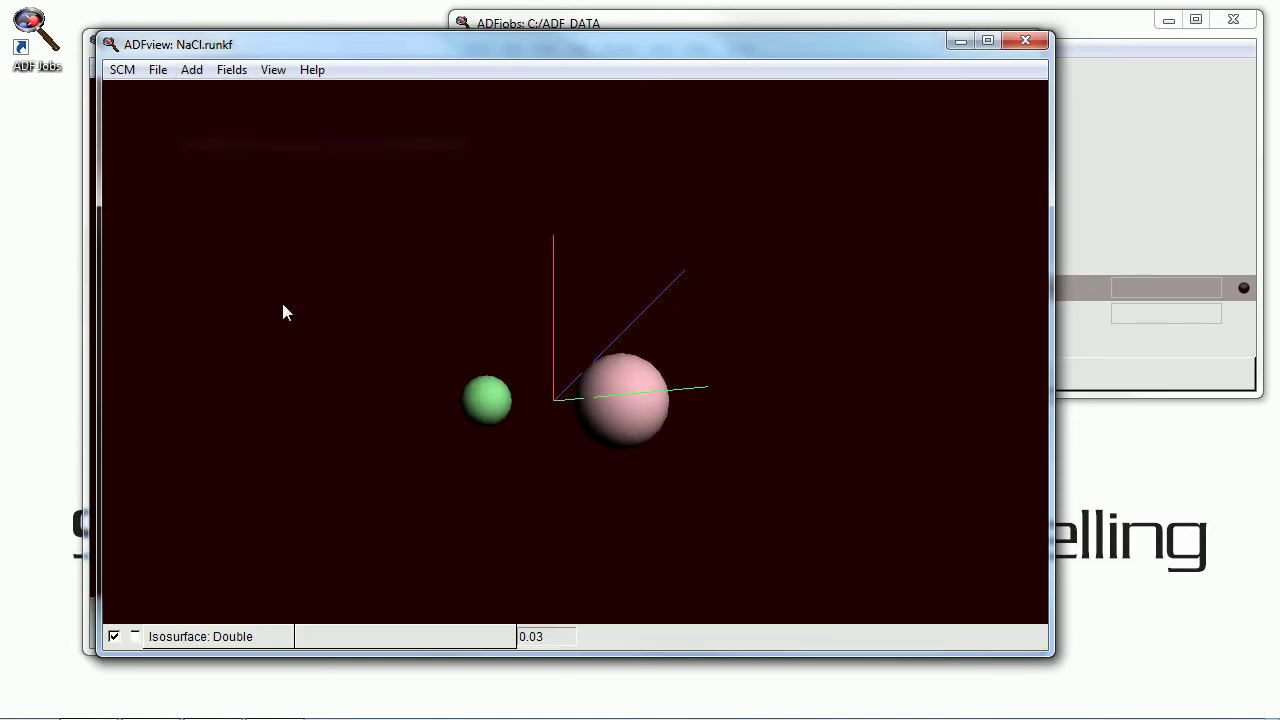
left_click(354, 638)
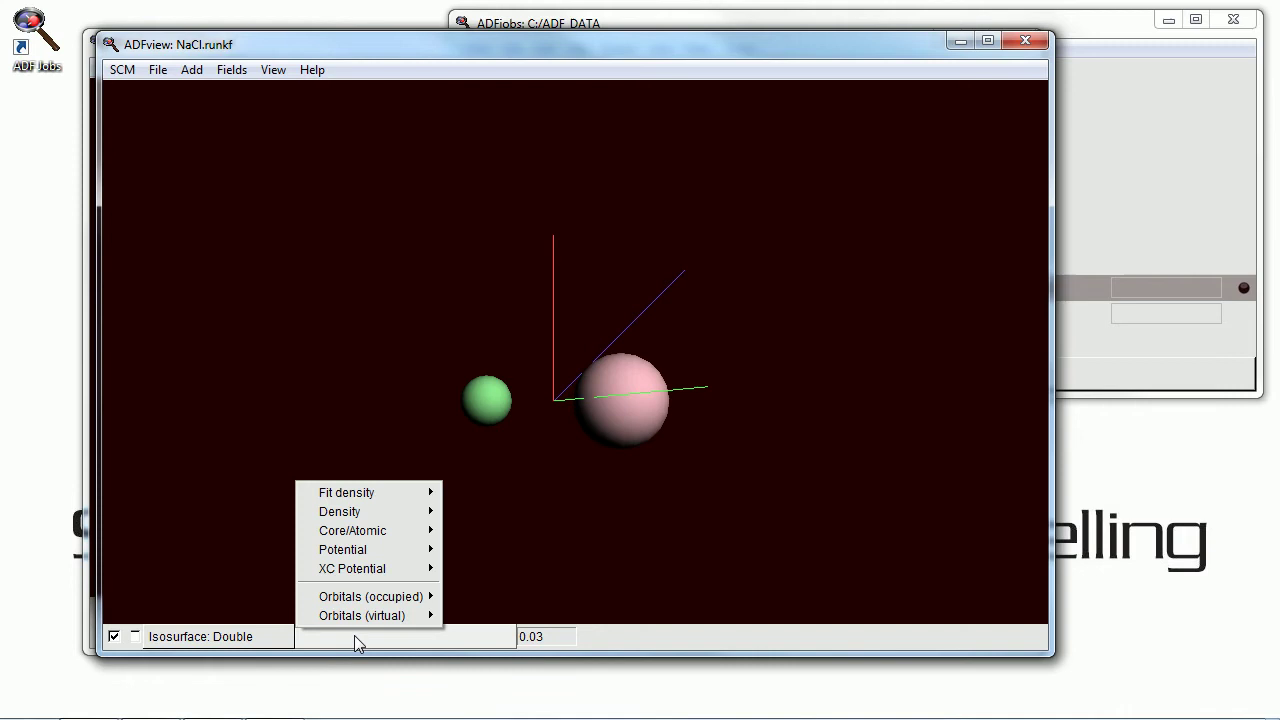
mouse_move(395, 597)
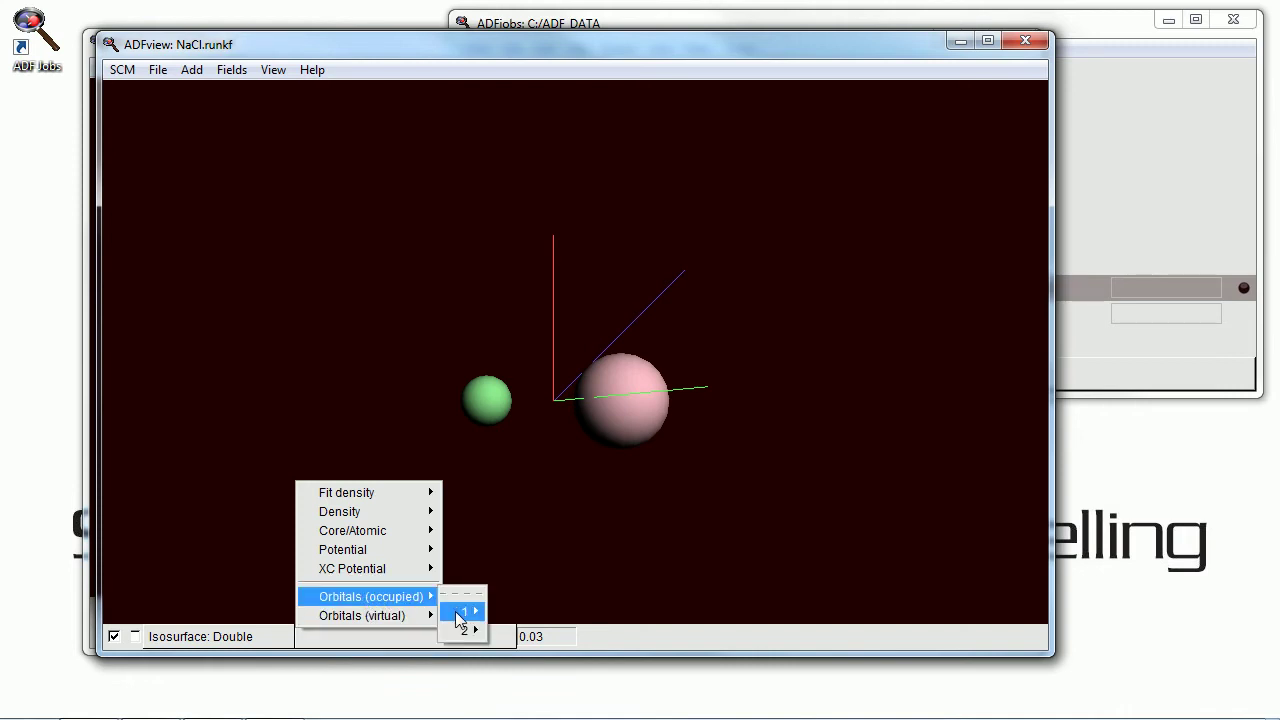
mouse_move(460, 618)
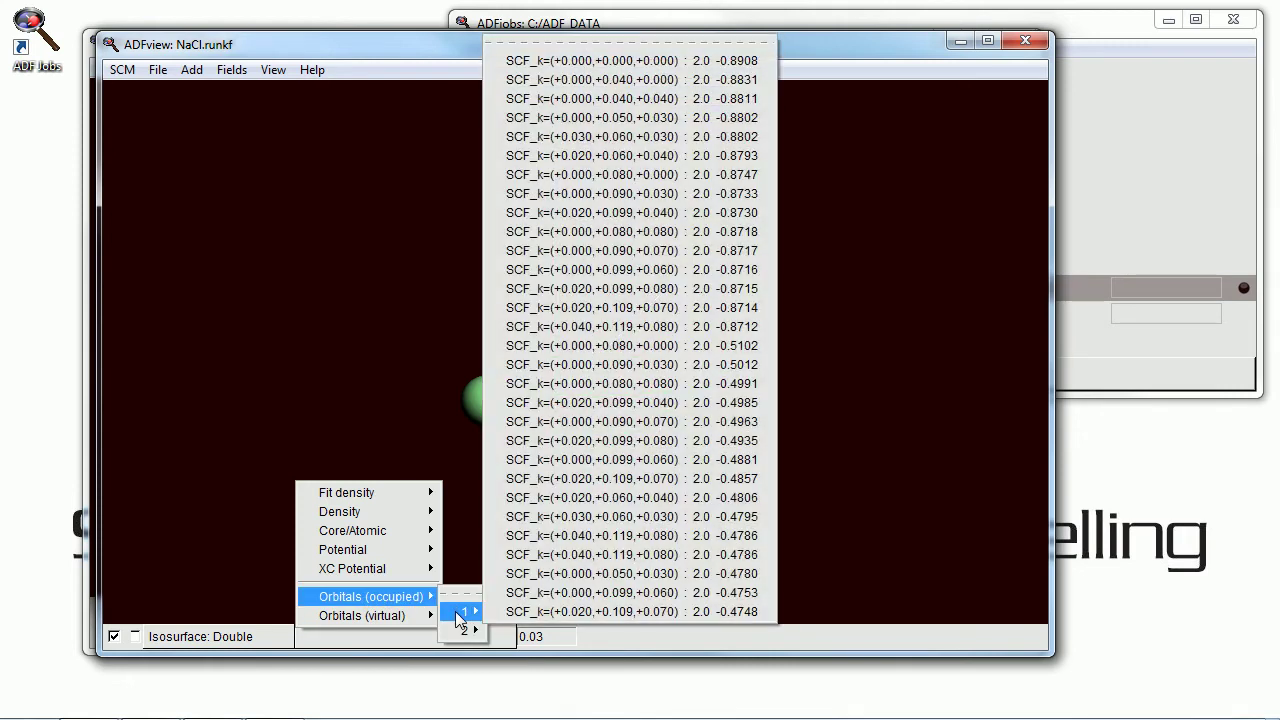
left_click(622, 61)
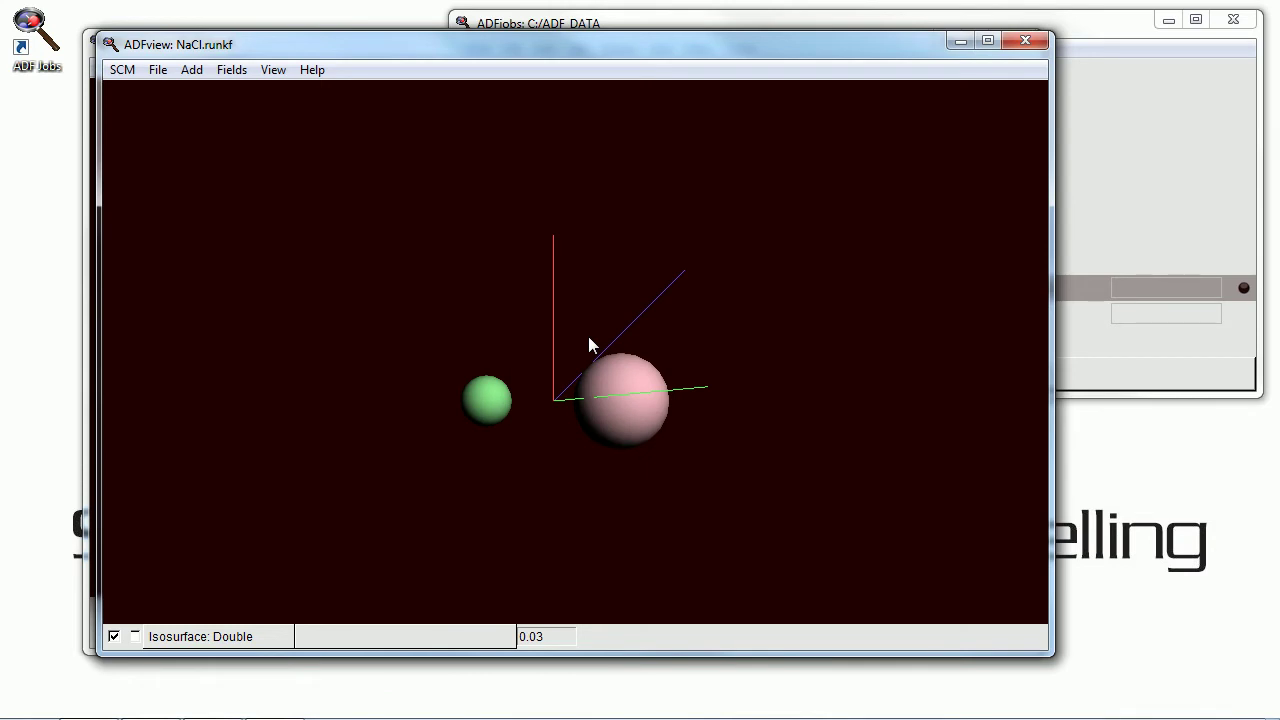
left_click_drag(589, 394, 595, 452)
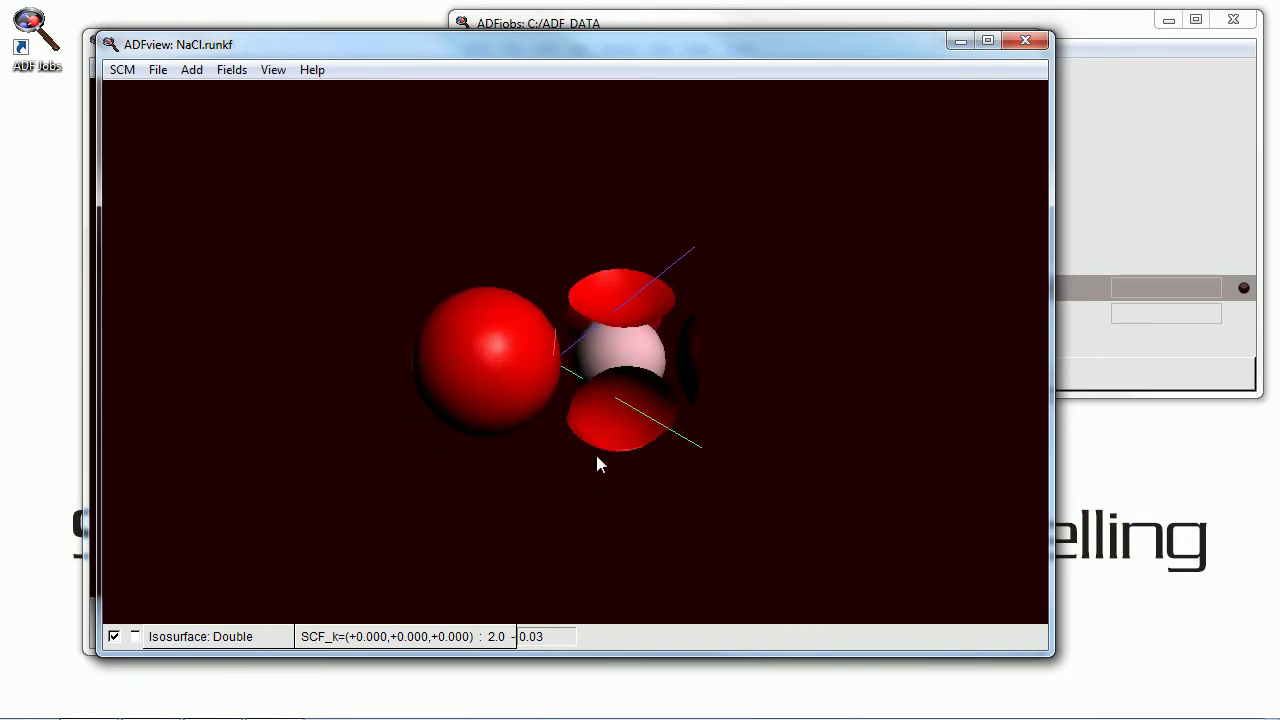
Switch the isosurface to the occupied orbital at energy -0.5102, k=(0, 0.080, 0).
left_click(376, 642)
mouse_move(385, 598)
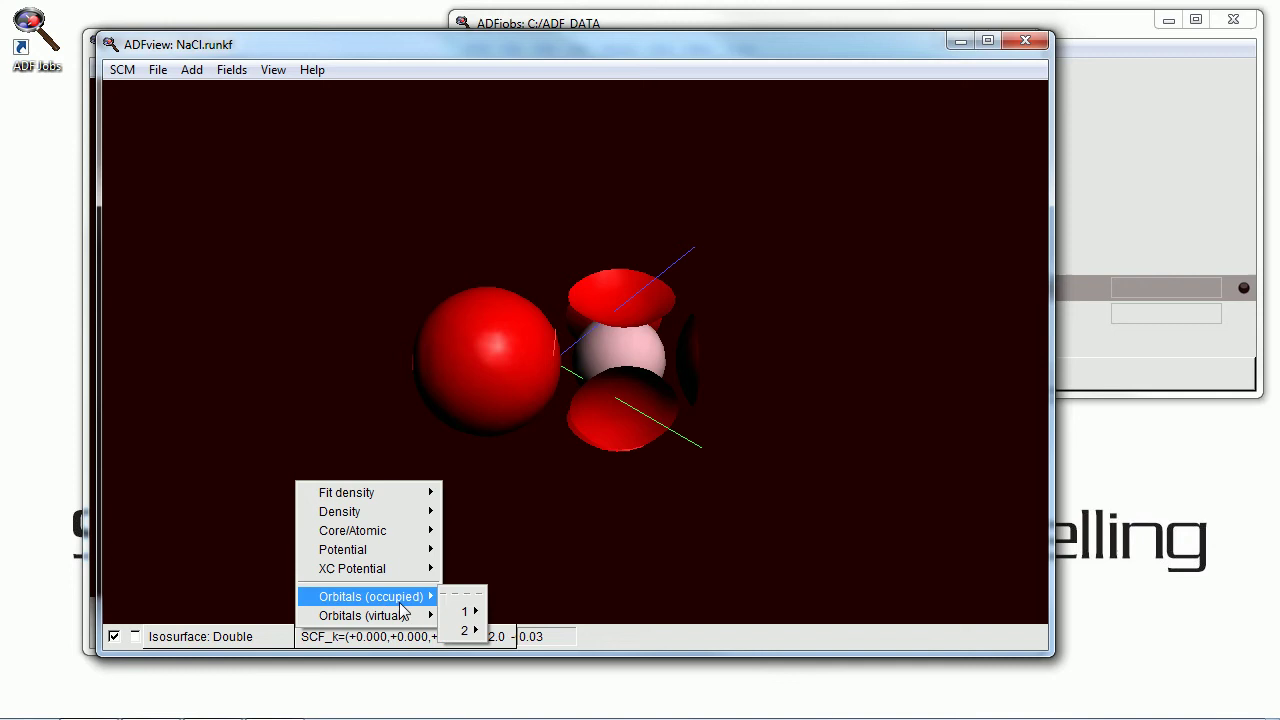
mouse_move(465, 611)
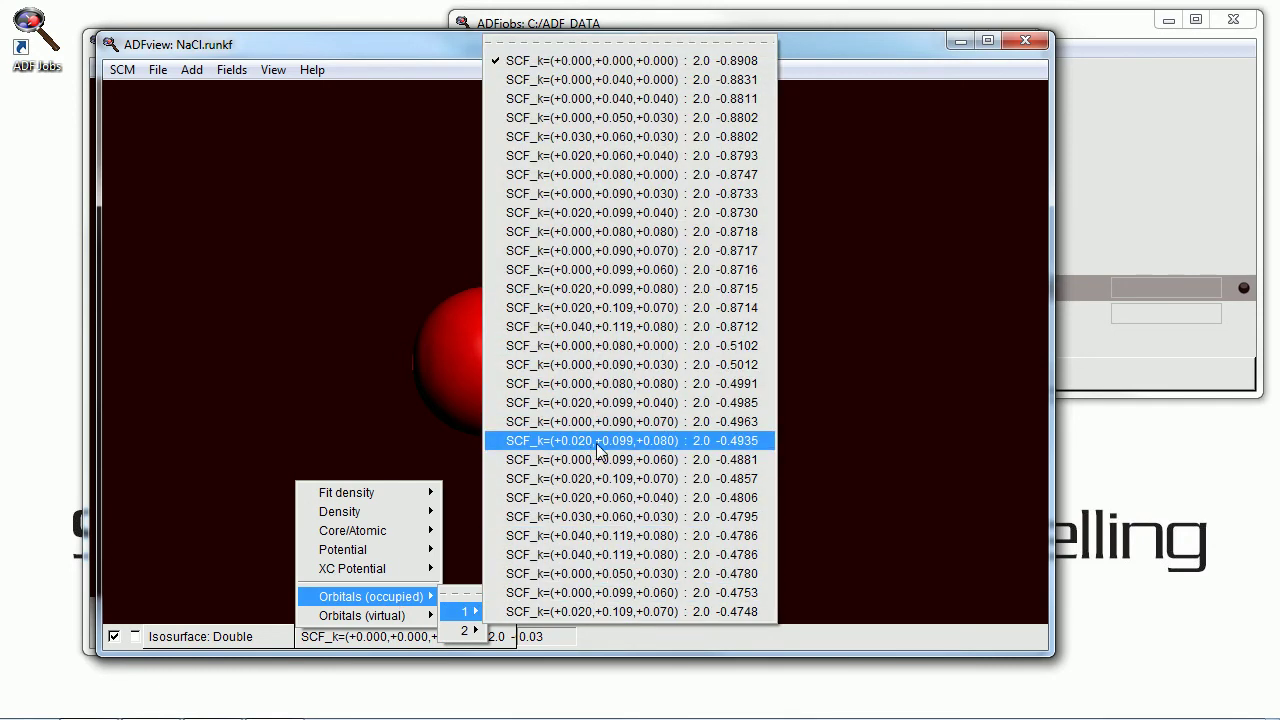
left_click(597, 348)
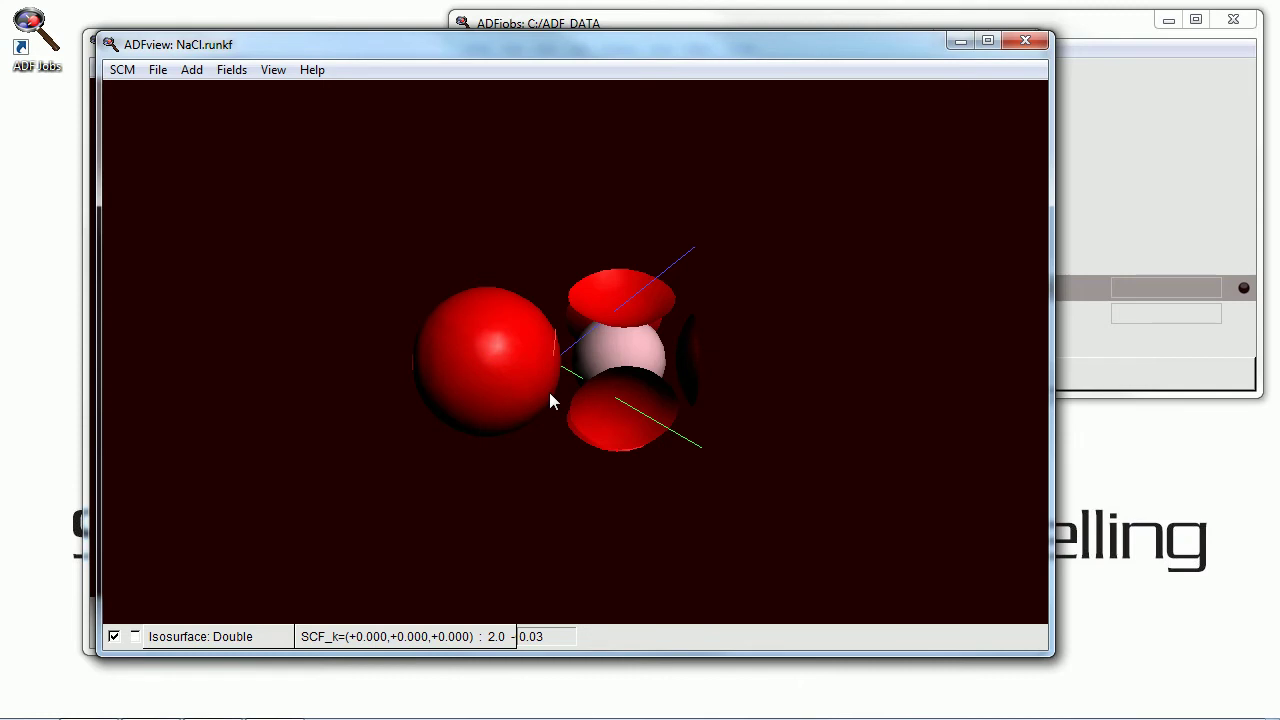
left_click_drag(551, 377, 606, 442)
Set the isosurface value to 0.07.
left_click(557, 636)
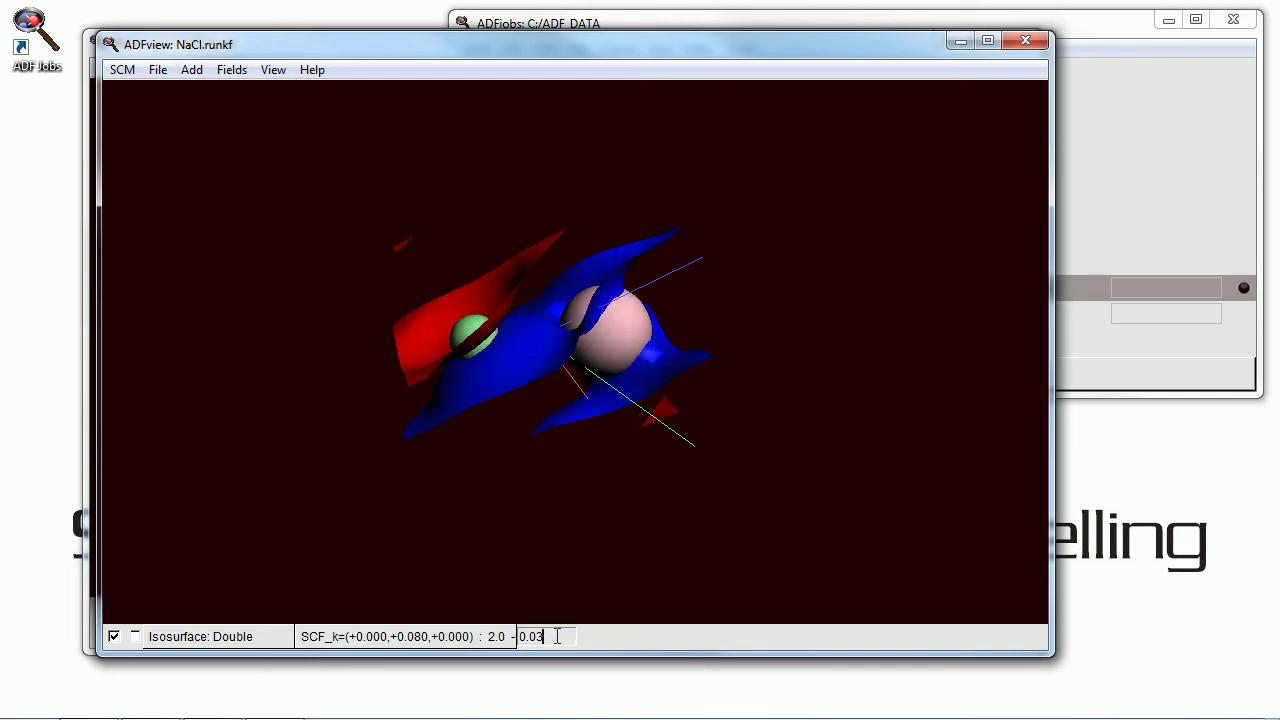
key("BackSpace")
type("5")
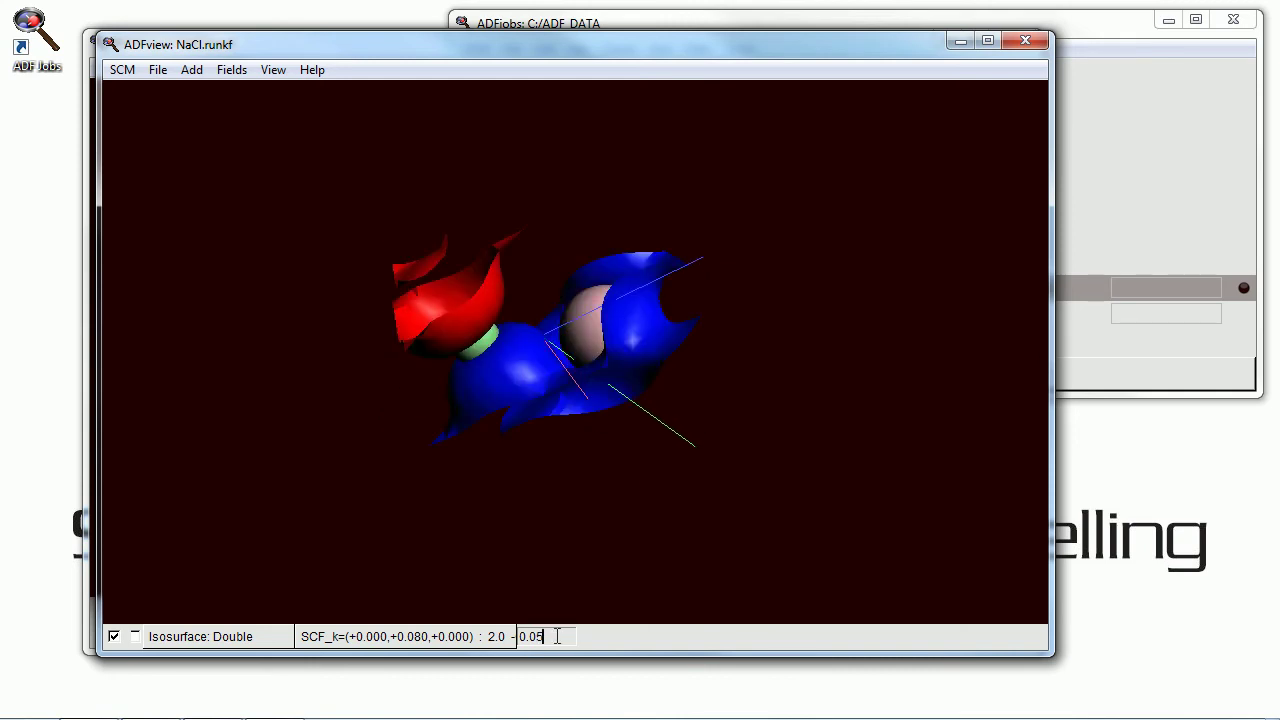
key("BackSpace")
type("7")
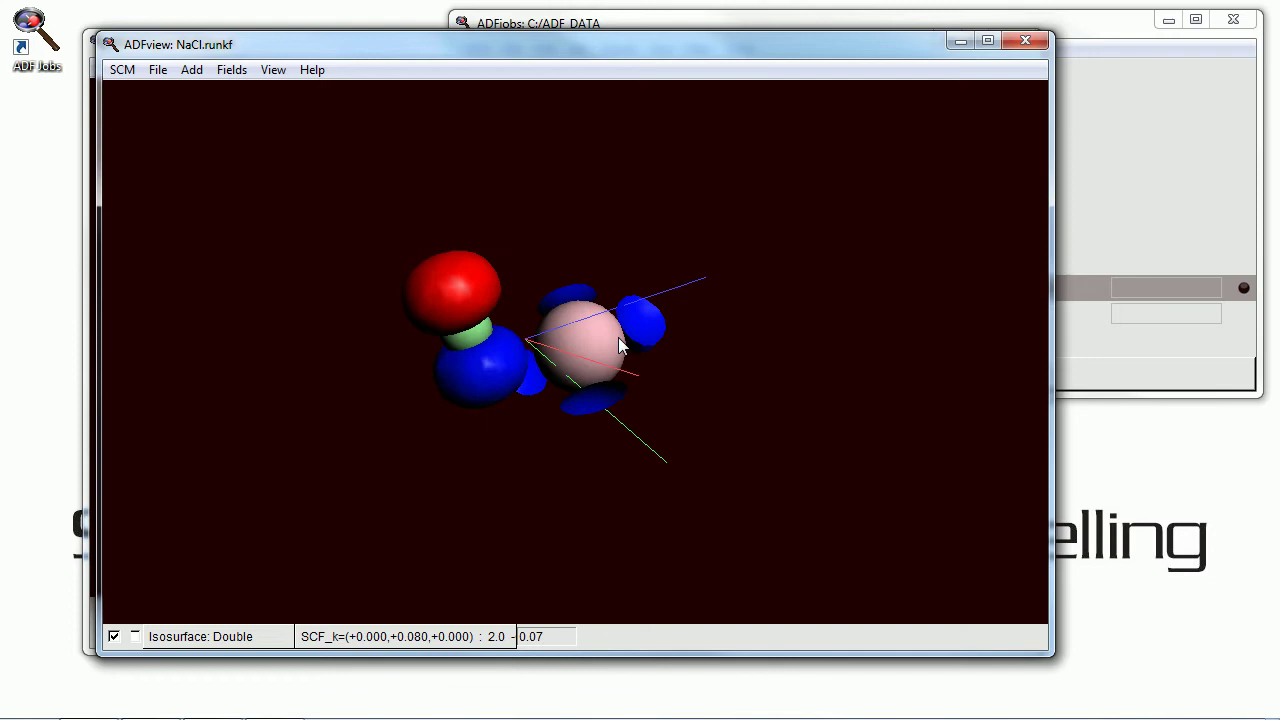
left_click_drag(618, 341, 552, 320)
left_click(380, 637)
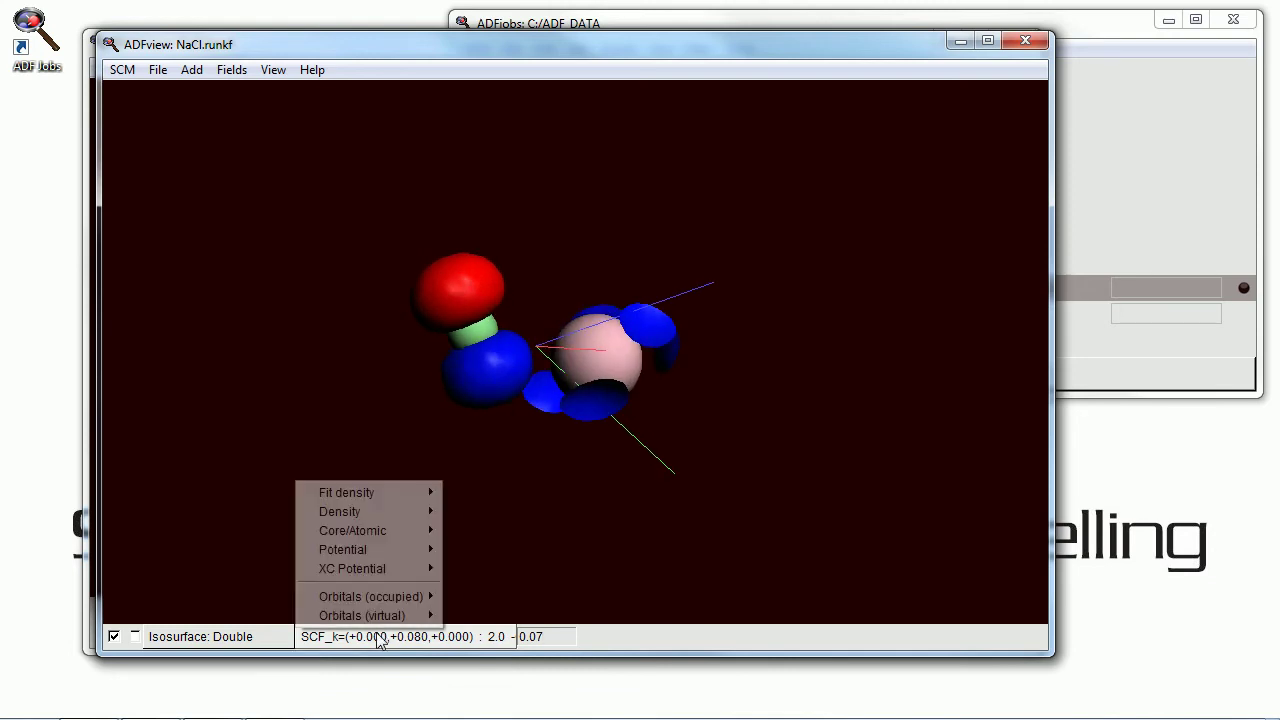
Switch the isosurface to the second-band orbital labelled 2.0 at k=(0, 0, 0).
mouse_move(380, 597)
mouse_move(462, 632)
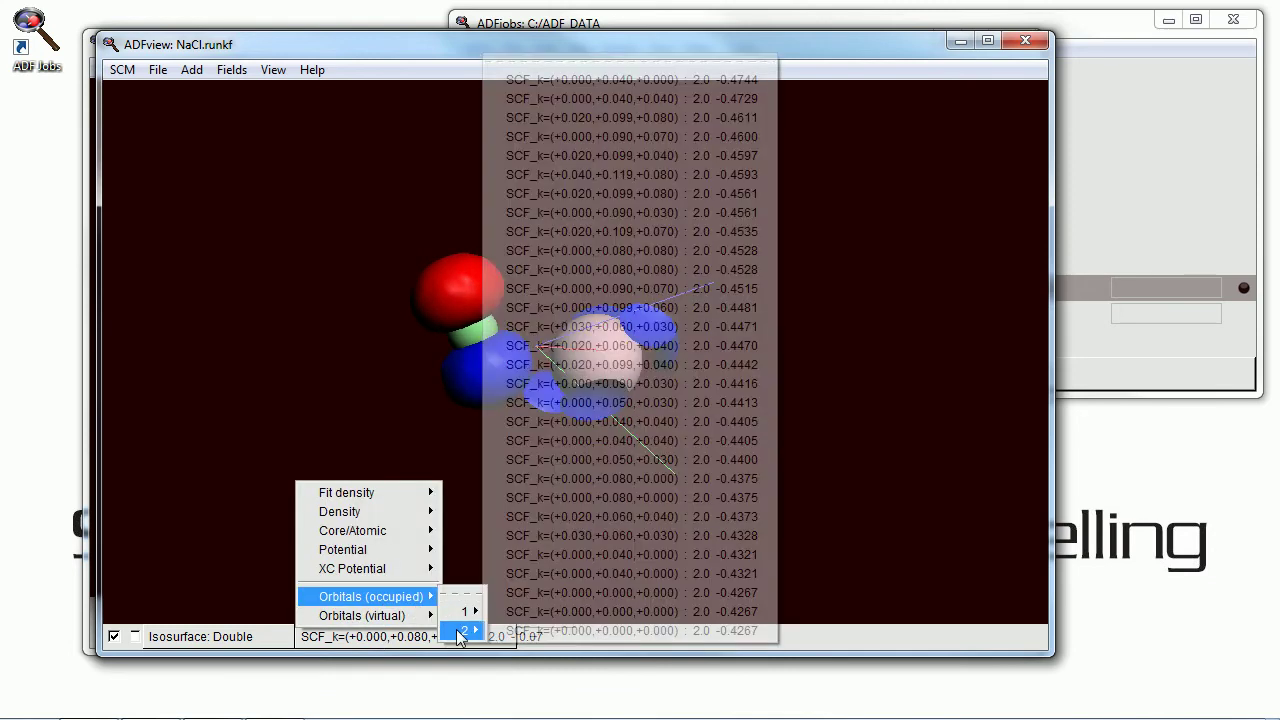
left_click(541, 595)
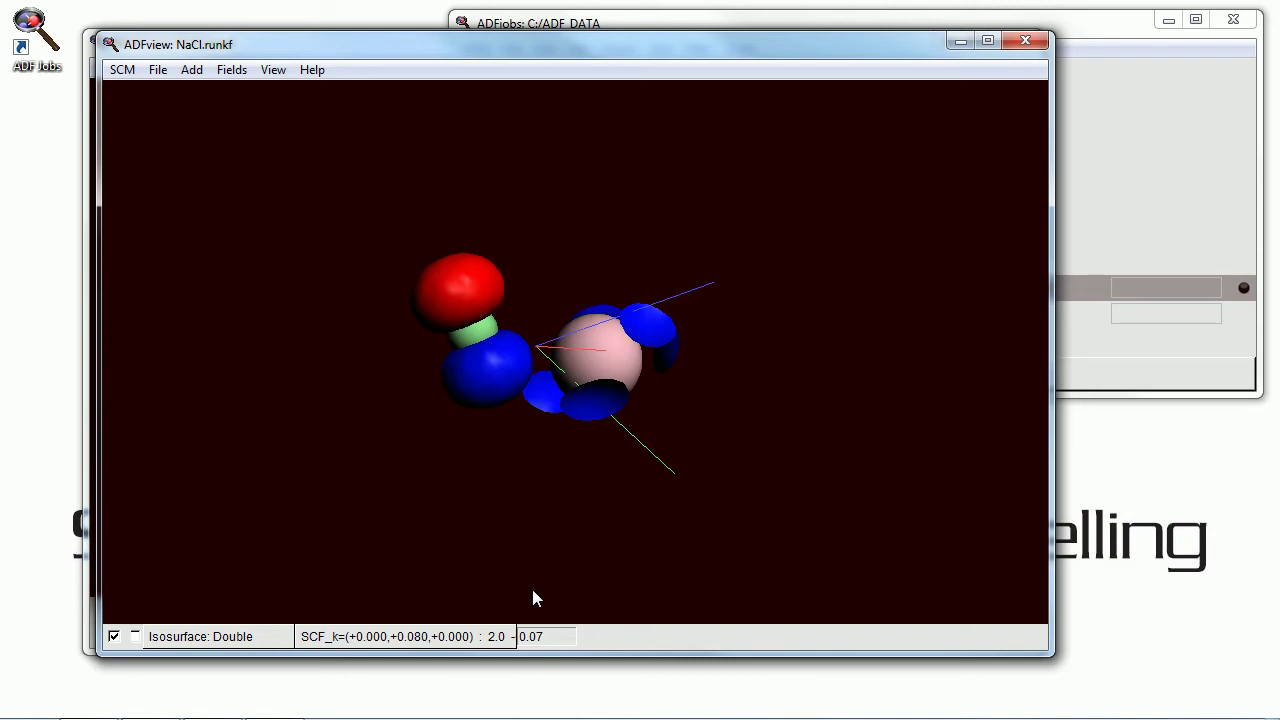
left_click_drag(531, 594, 505, 343)
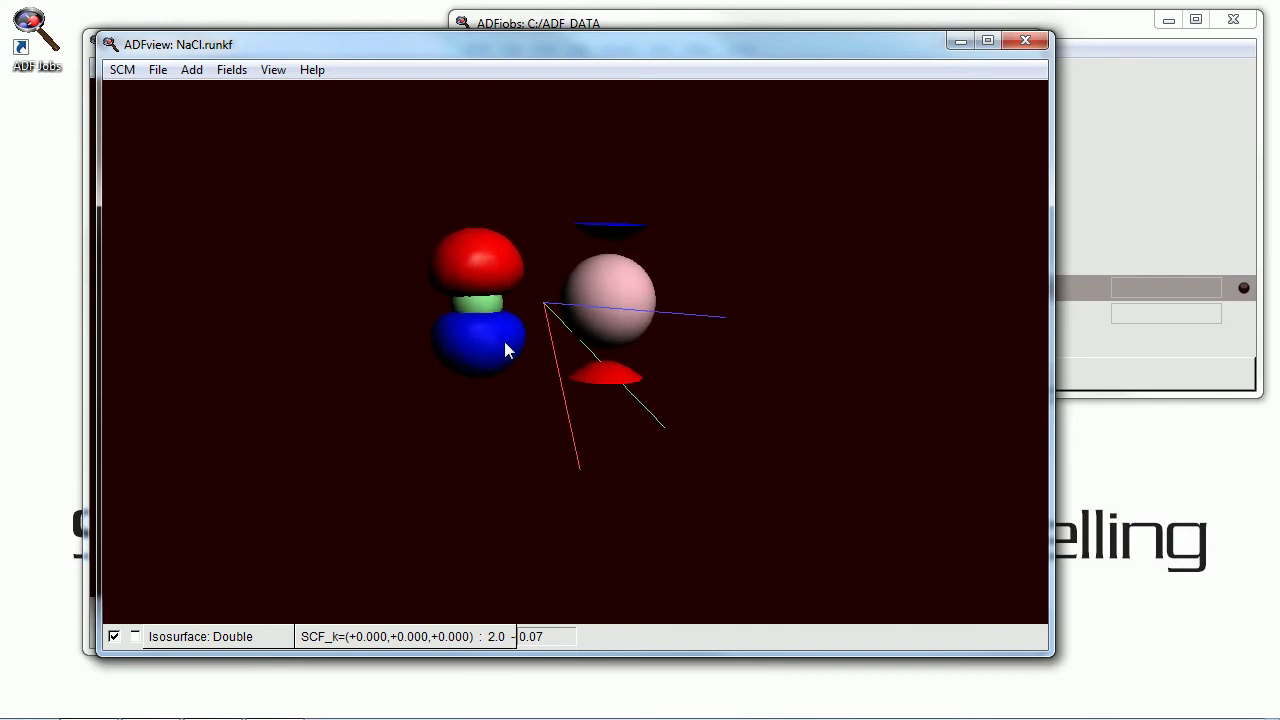
Browse the field list without changing it, then bring up the SCM modules list.
left_click(334, 634)
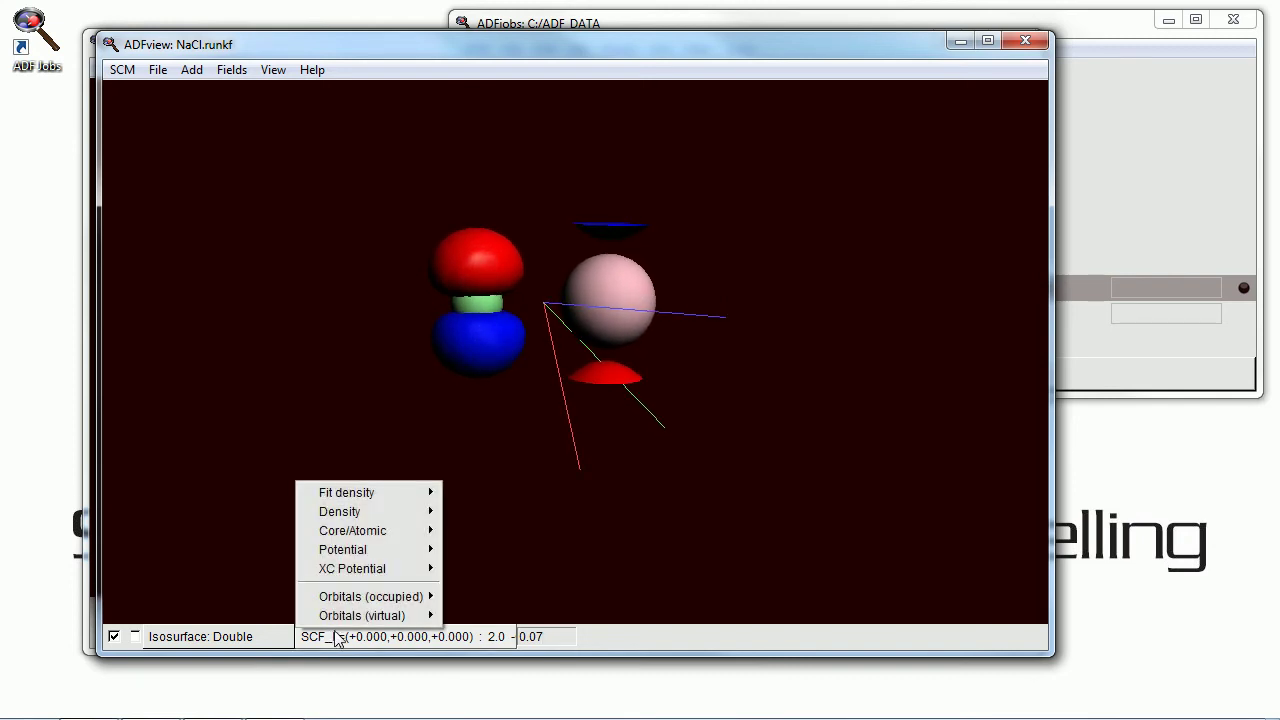
mouse_move(345, 616)
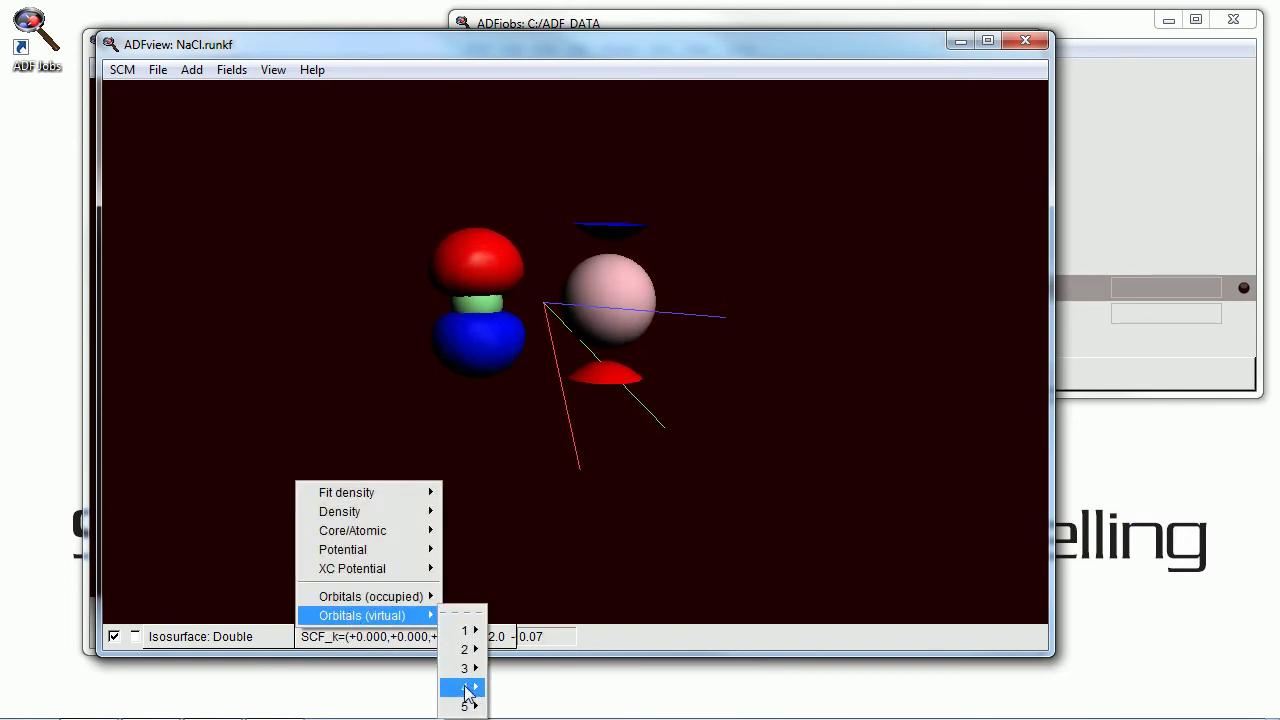
left_click(261, 568)
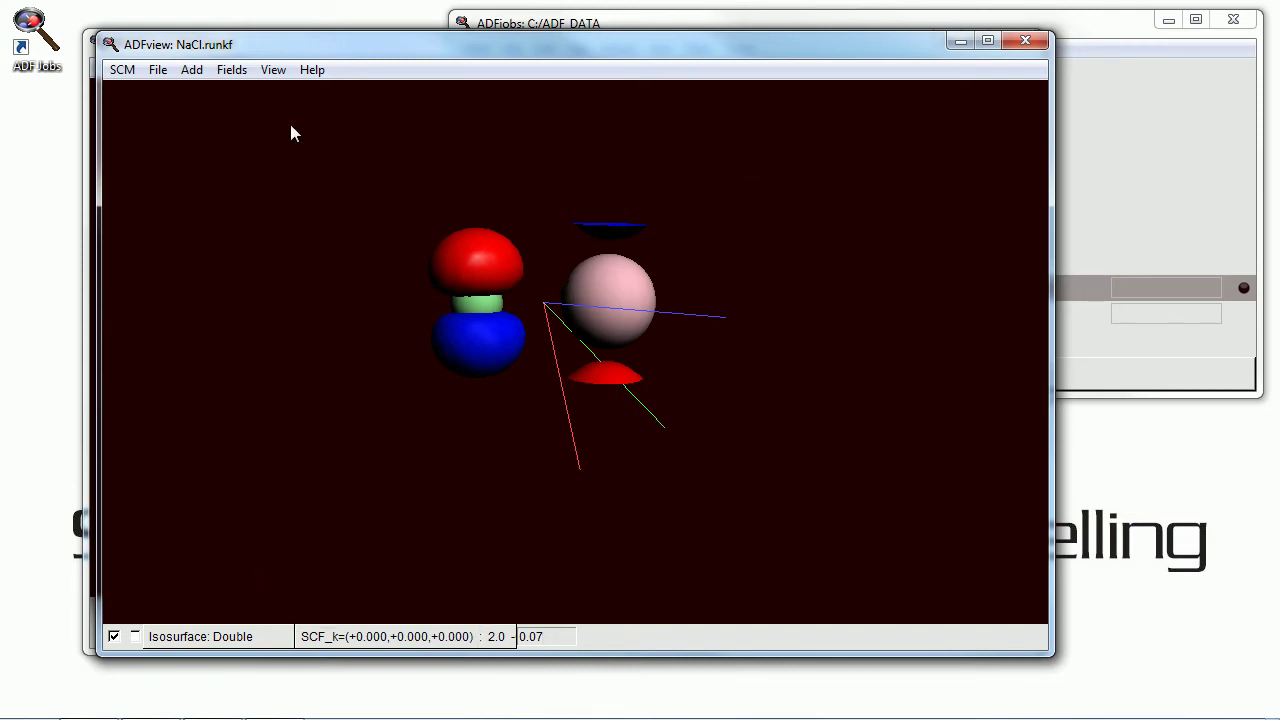
left_click(122, 72)
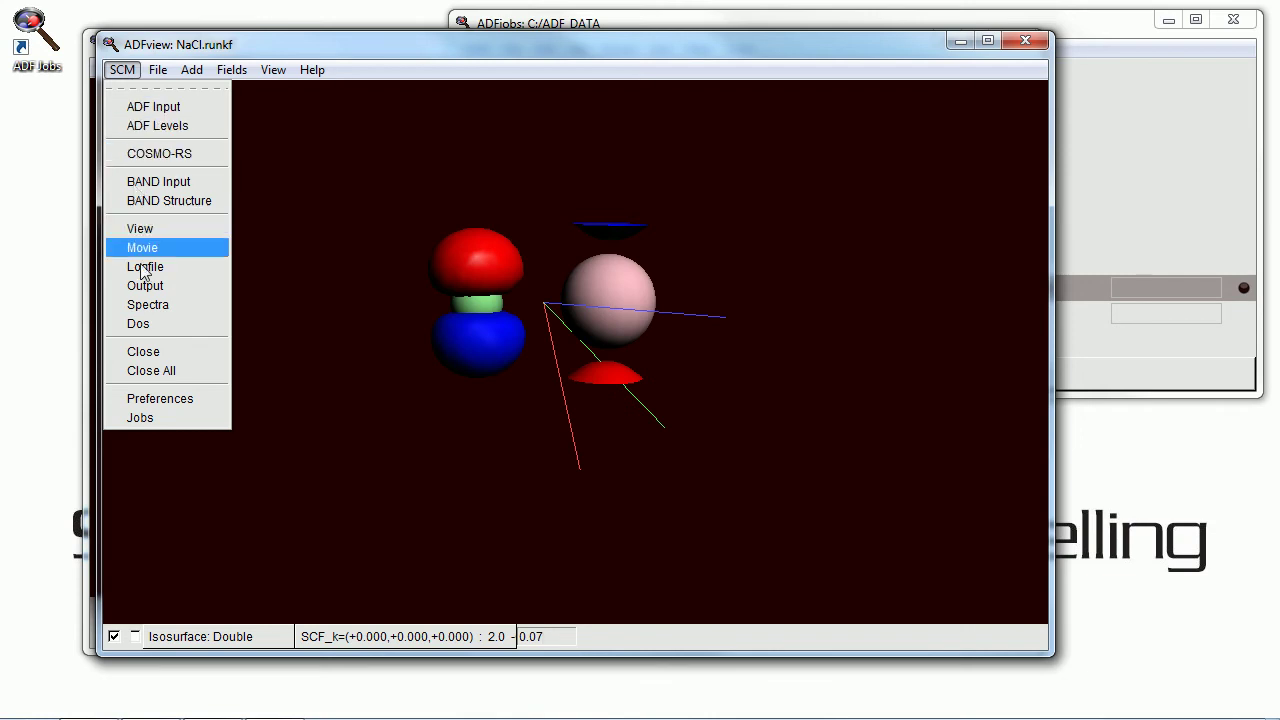
Launch ADFdos for NaCl.runkf and pan the total DOS plot toward lower energies.
left_click(152, 322)
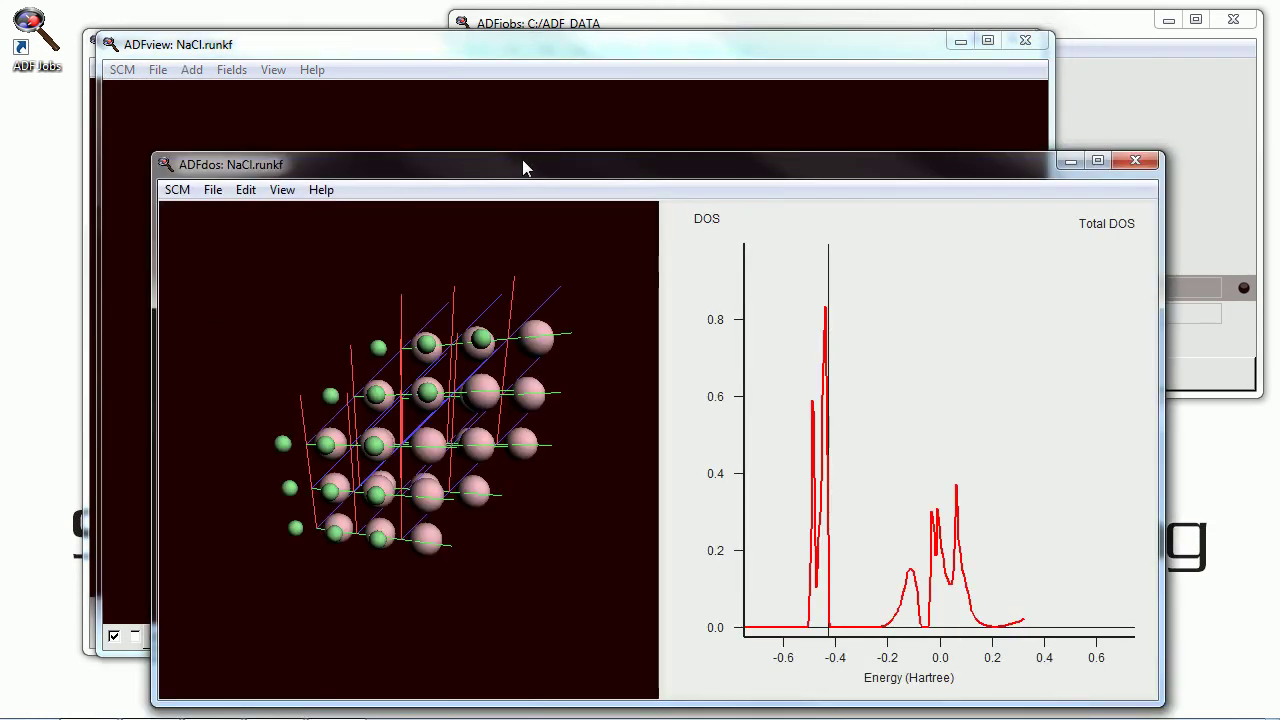
left_click_drag(522, 160, 485, 62)
left_click_drag(825, 414, 928, 412)
scroll(900, 380, "up", 3)
scroll(910, 405, "down", 3)
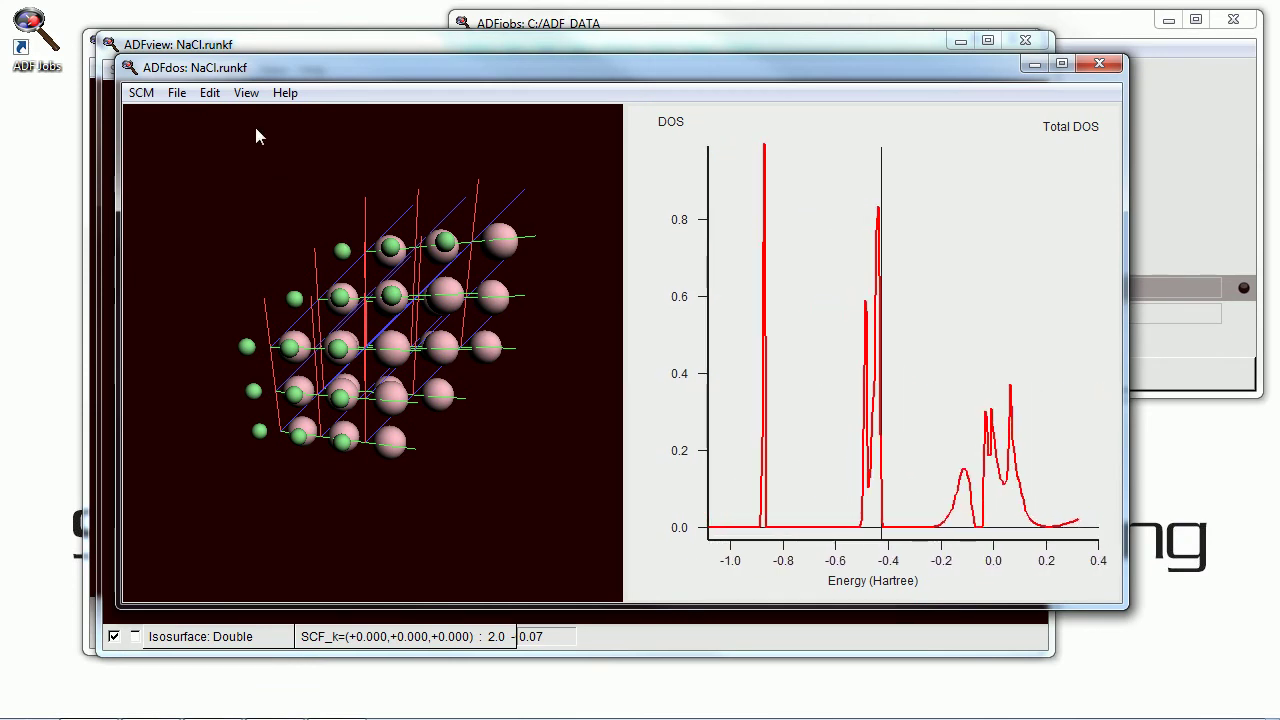
Add a second graph showing the Cl(2) p-projected DOS over the full energy range.
left_click(245, 93)
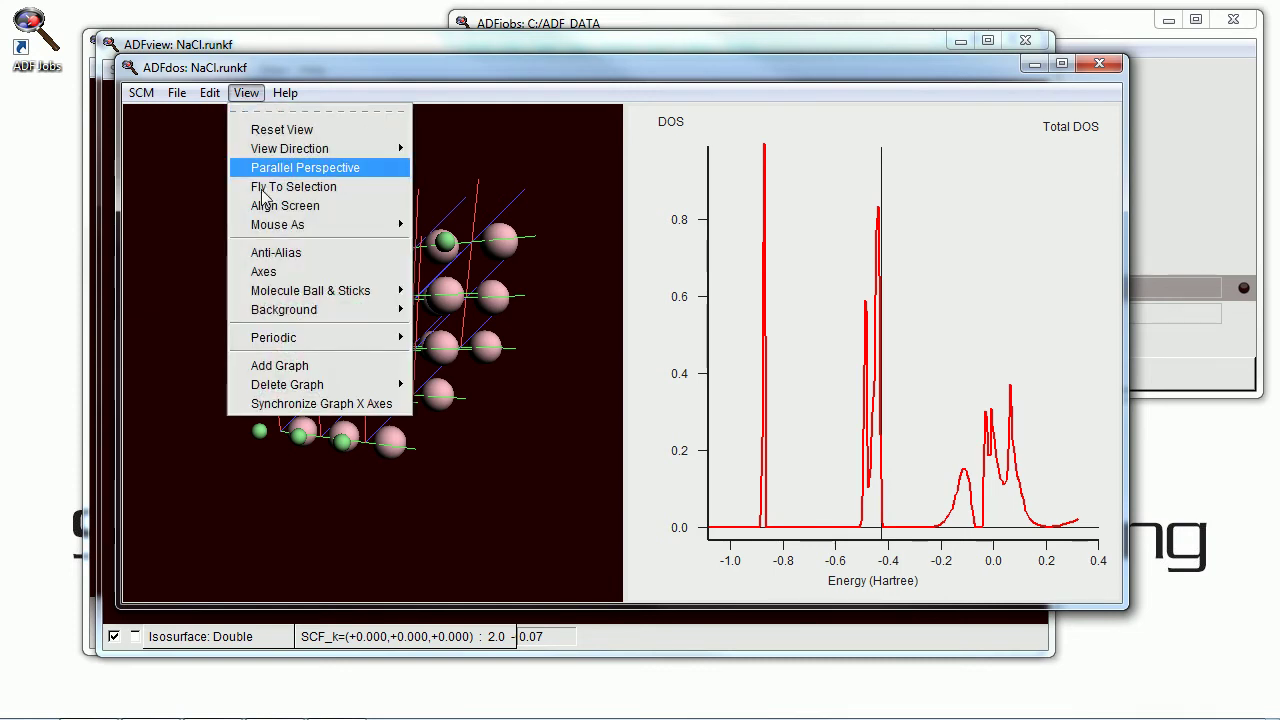
left_click(286, 367)
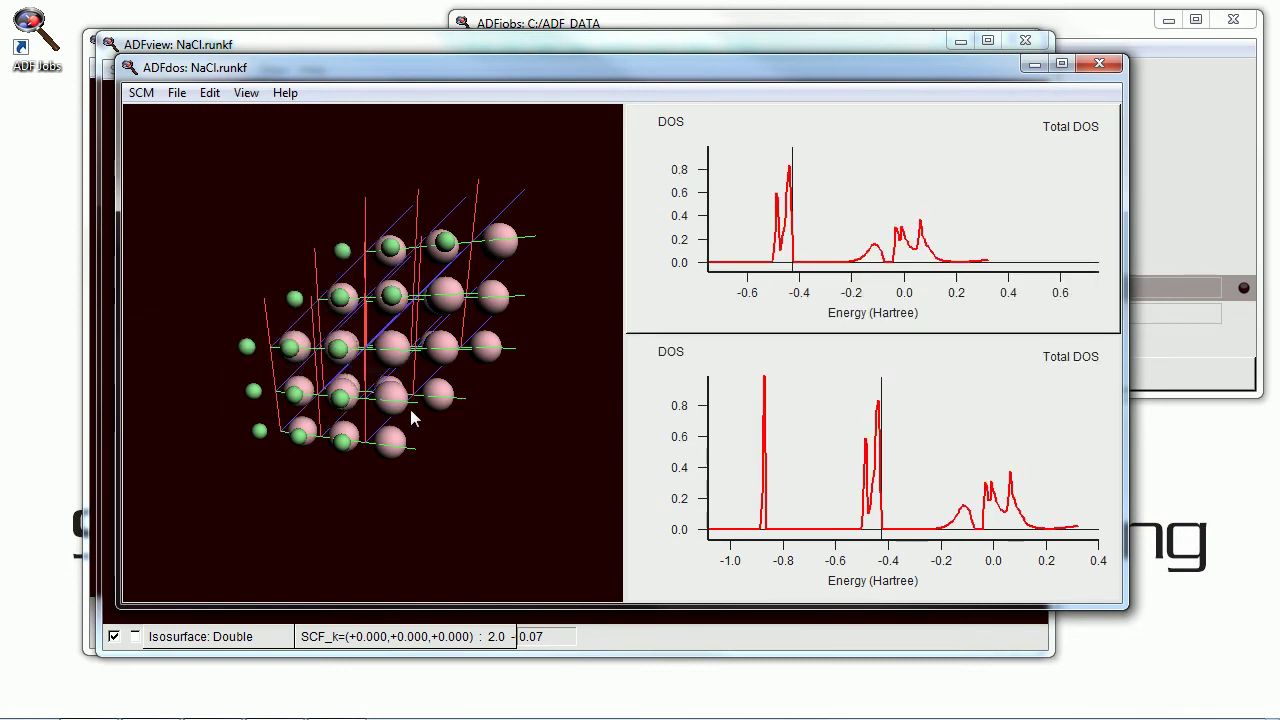
left_click(343, 443)
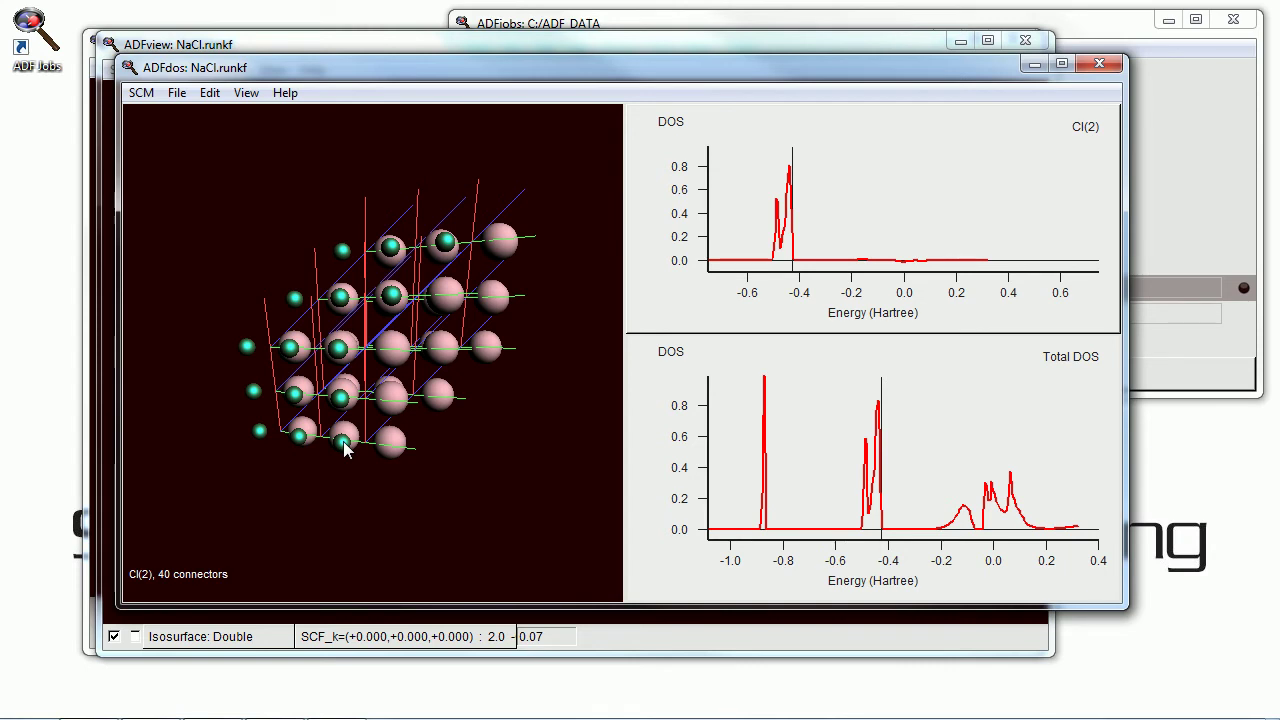
left_click(343, 443)
left_click(343, 443)
right_click(343, 443)
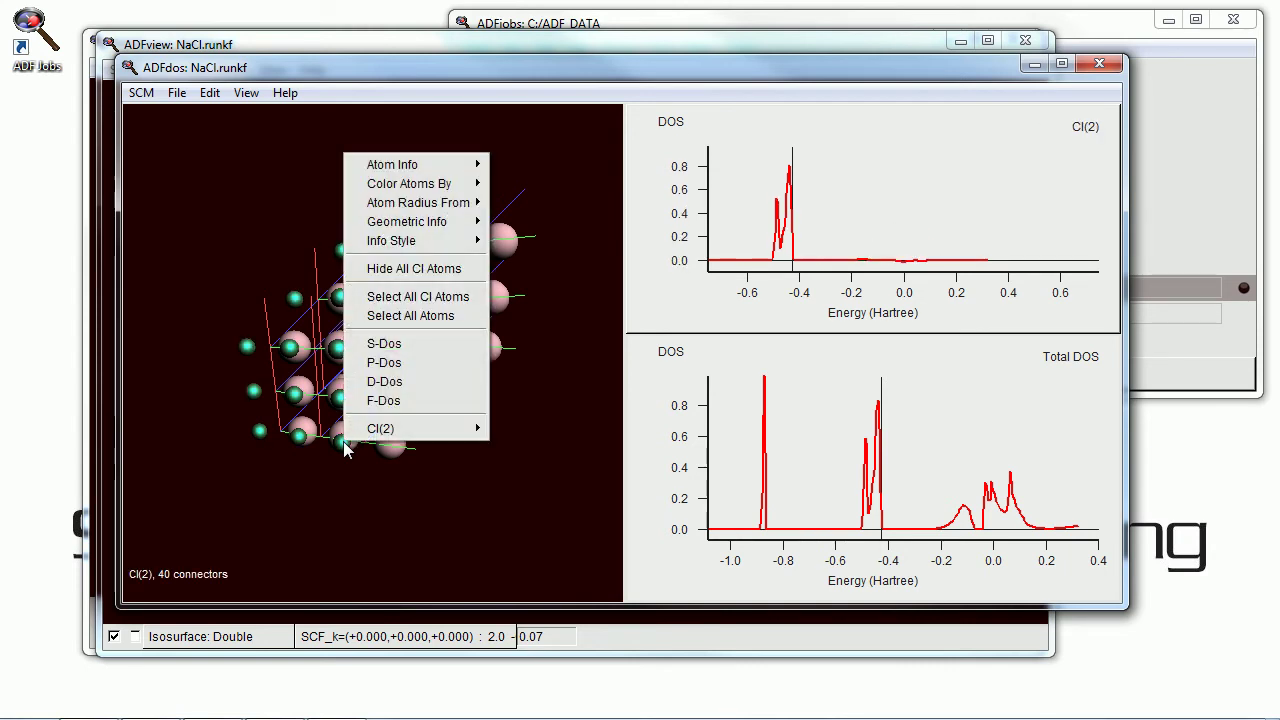
left_click(385, 364)
left_click_drag(795, 277, 870, 261)
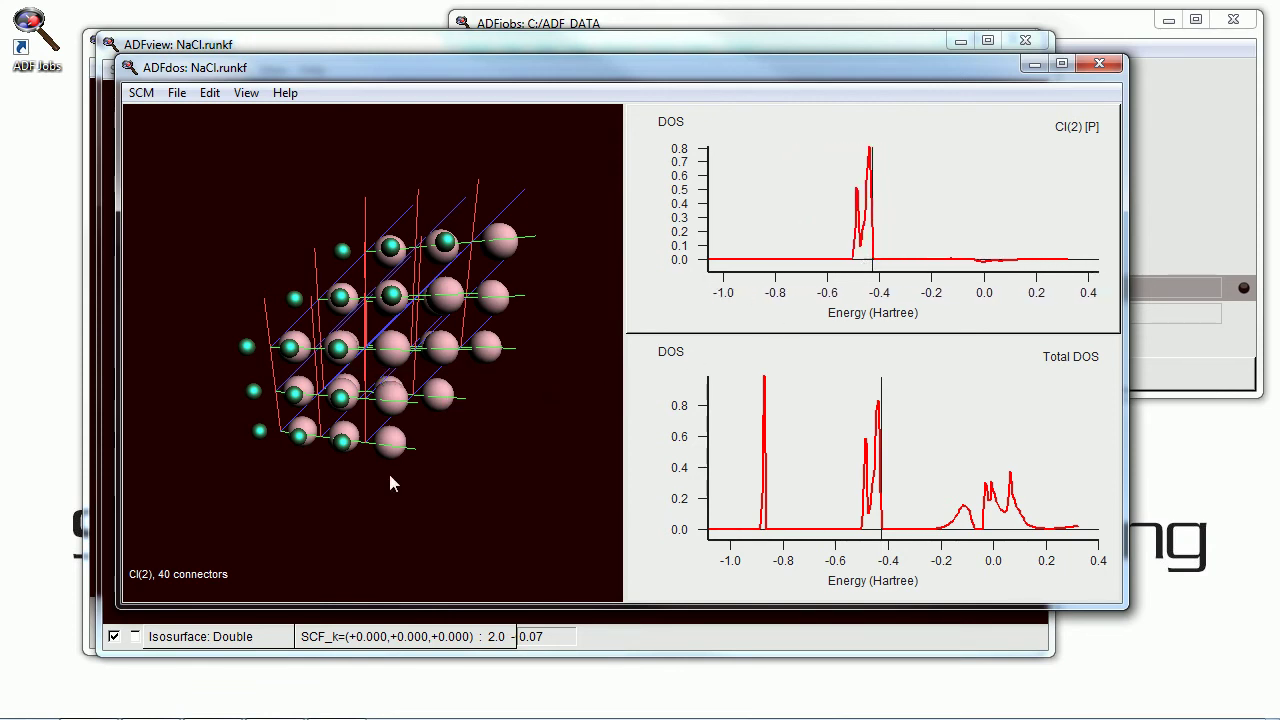
Return to ADFview and hide the orbital isosurface.
left_click(296, 43)
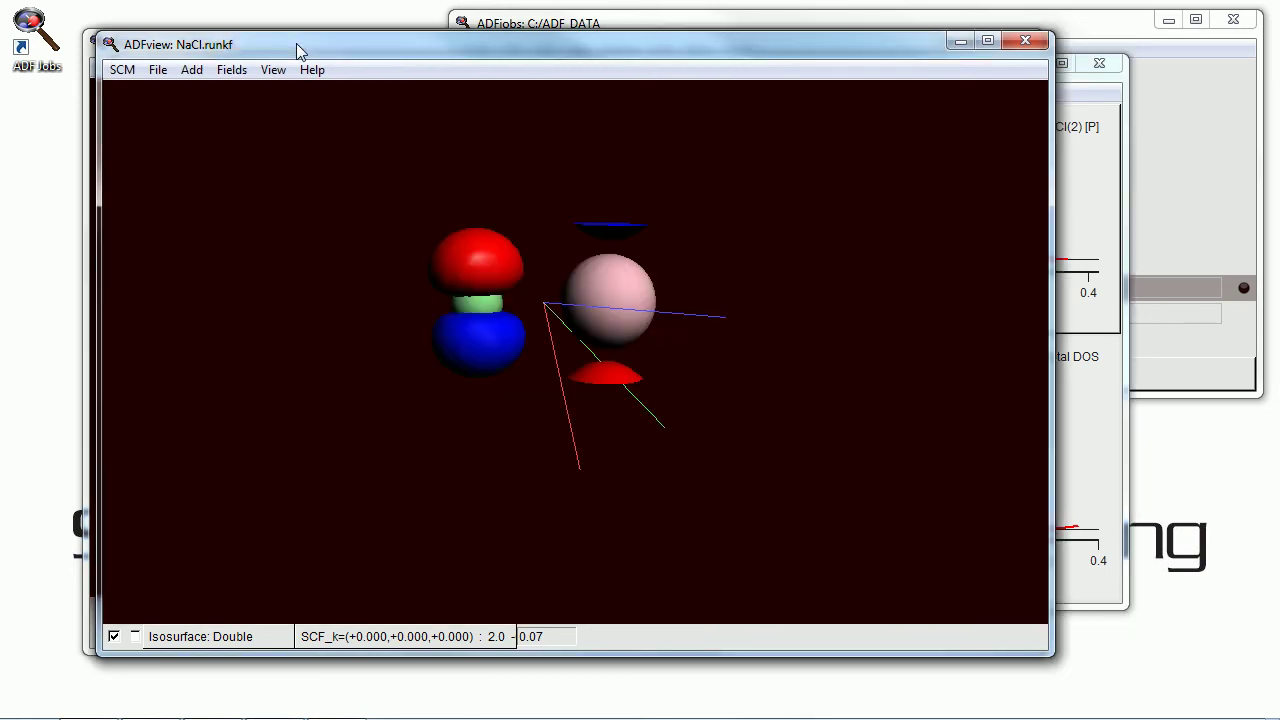
left_click(114, 636)
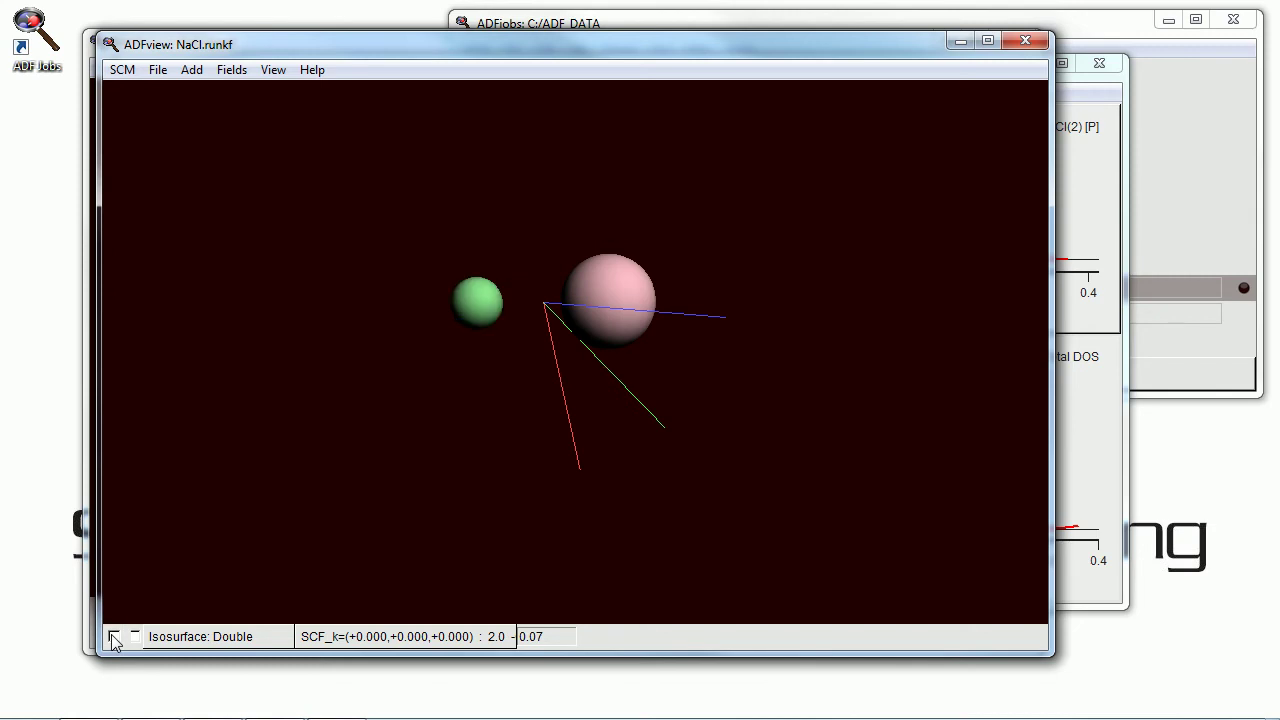
left_click_drag(460, 340, 483, 372)
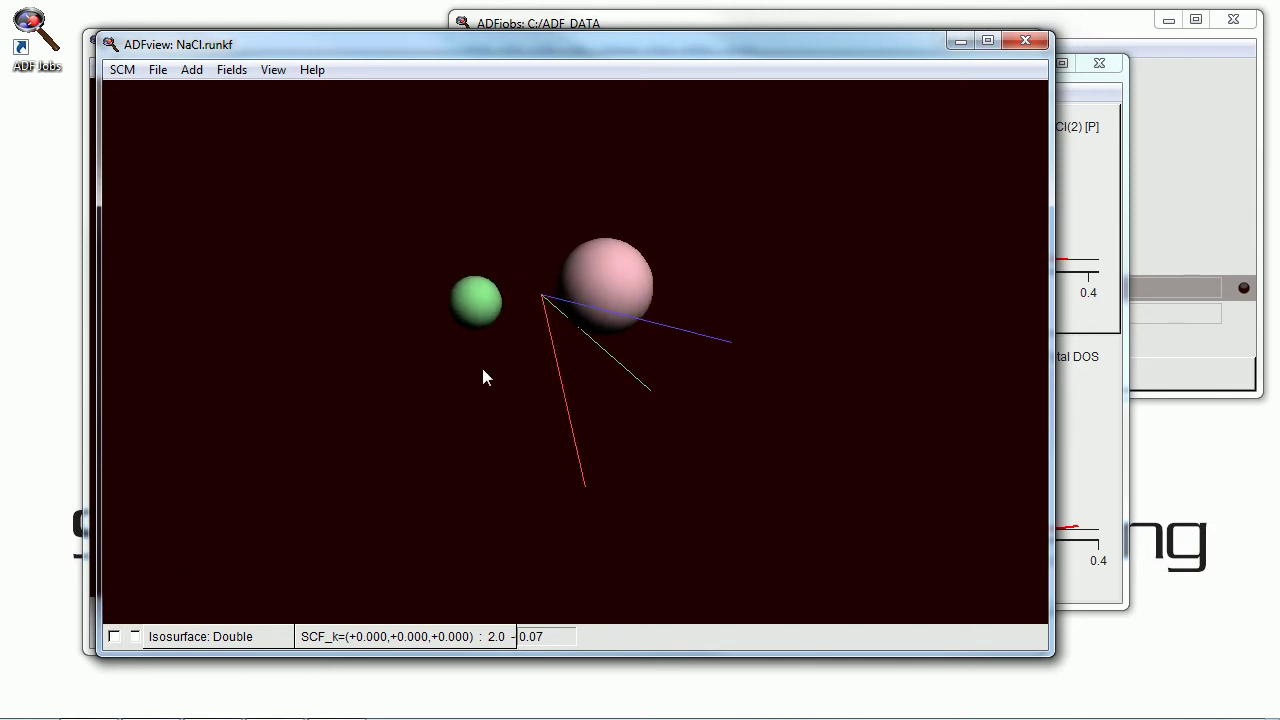
Add a +/- contour cut plane showing the SCF deformation density.
left_click(192, 69)
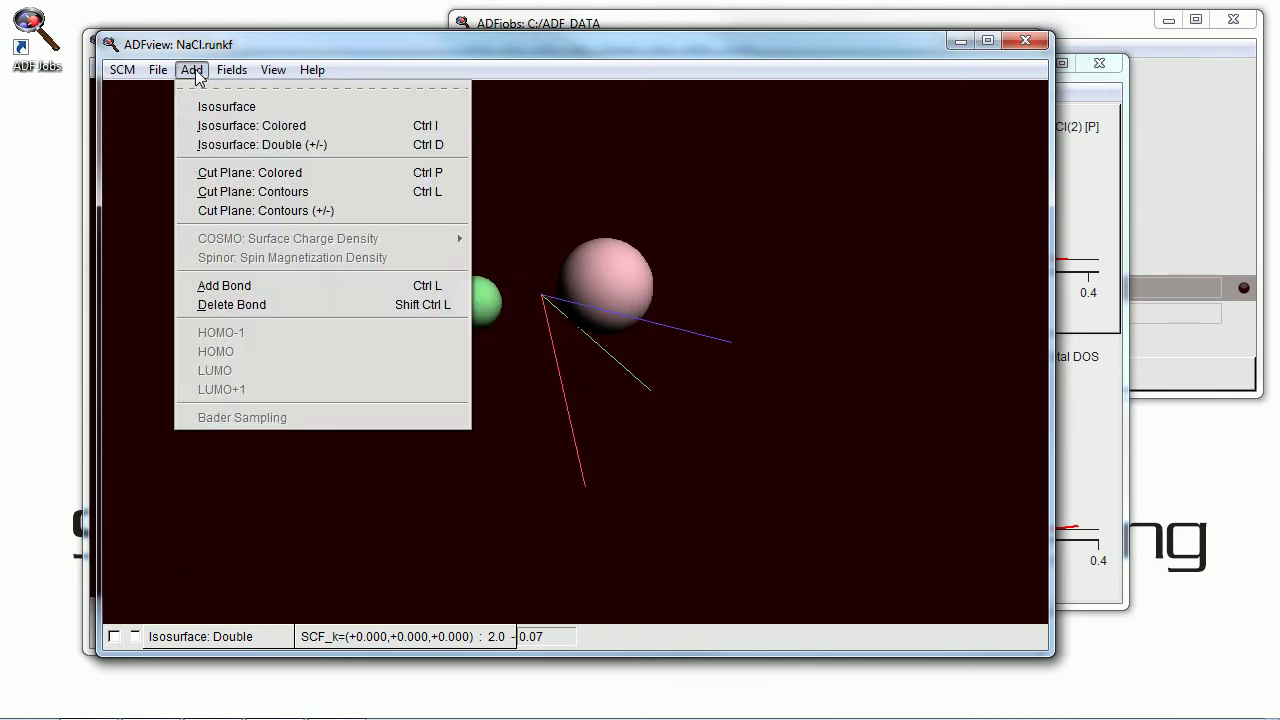
left_click(268, 211)
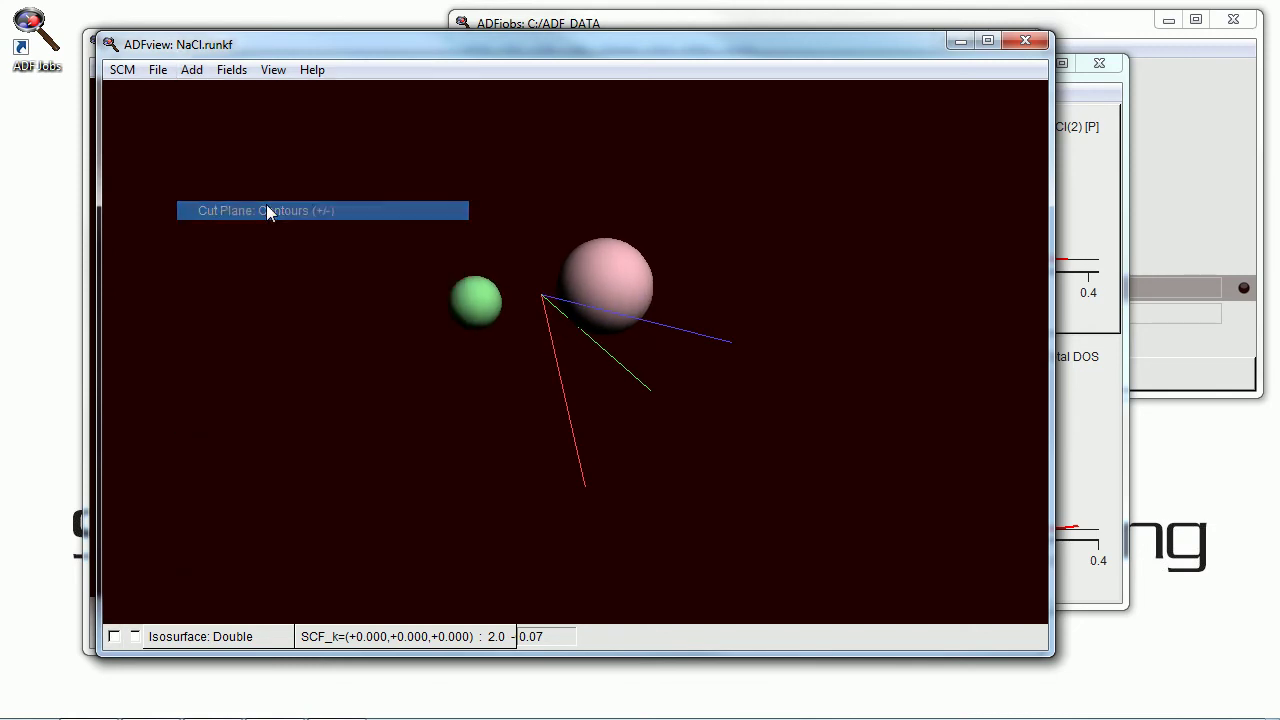
left_click(398, 632)
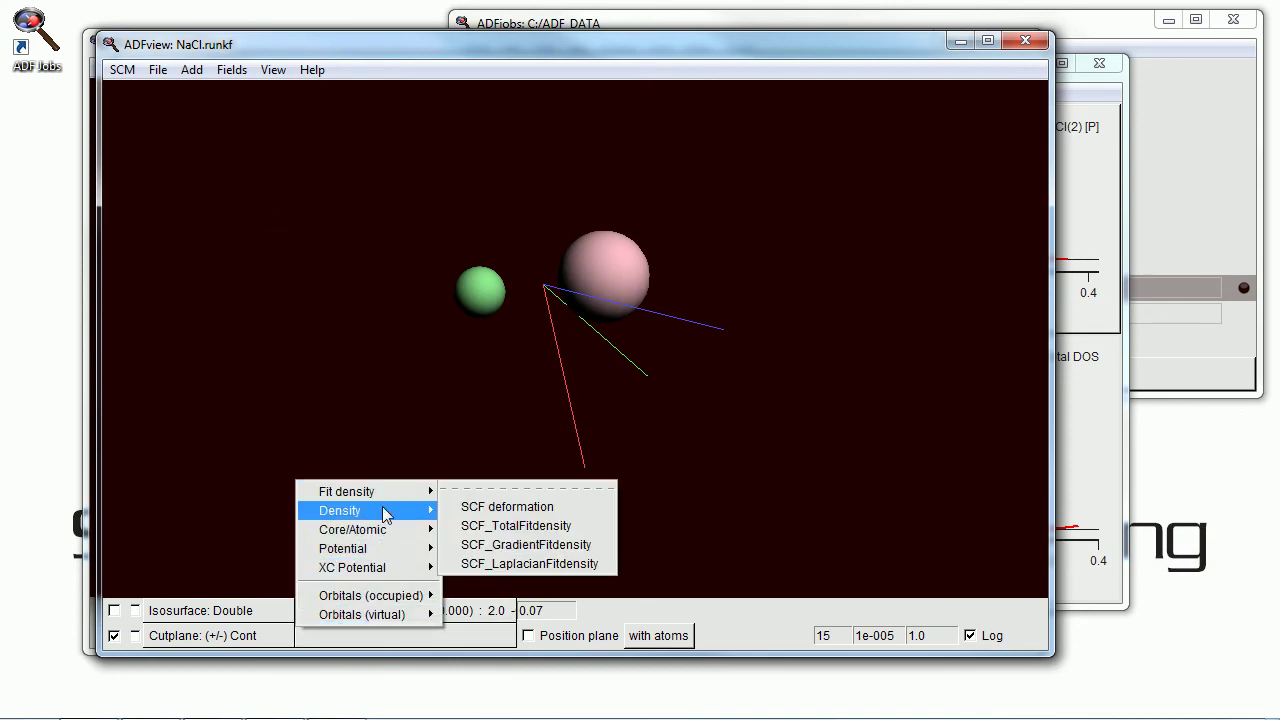
mouse_move(383, 497)
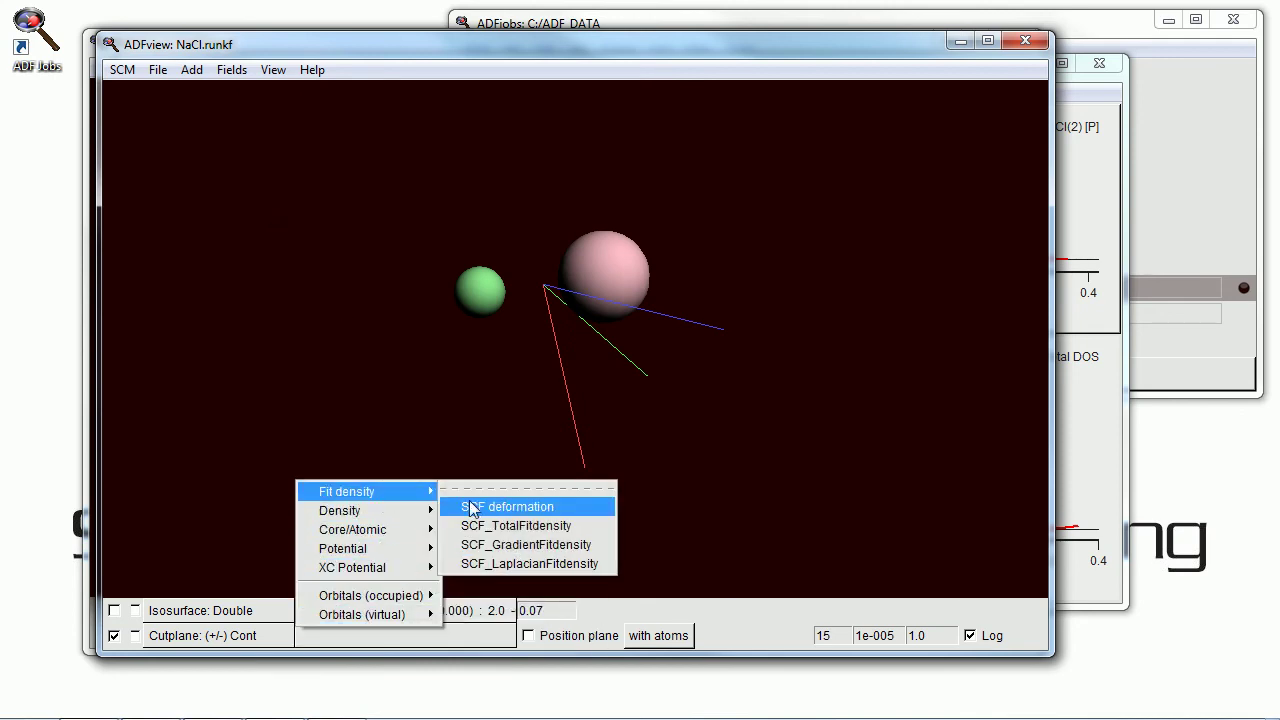
left_click(475, 506)
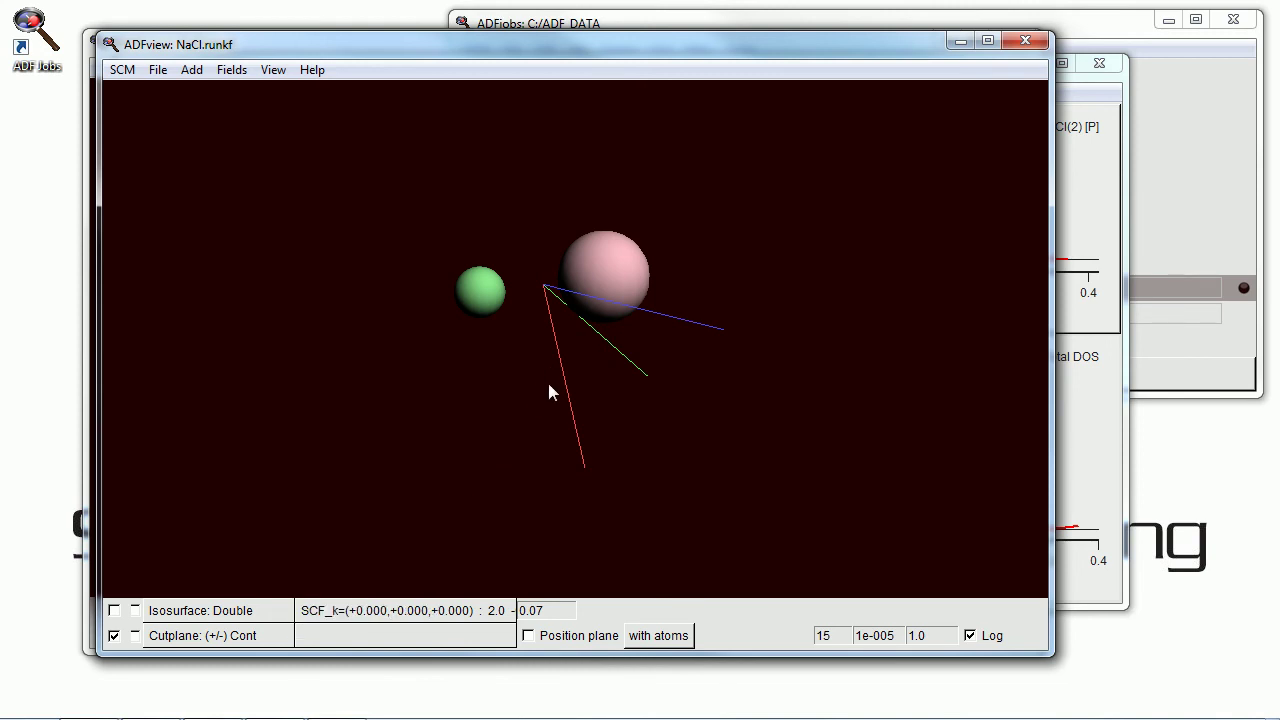
left_click_drag(549, 391, 502, 393)
Slide the deformation-density cut plane onto the chlorine atom and inspect its contour rings.
left_click(528, 636)
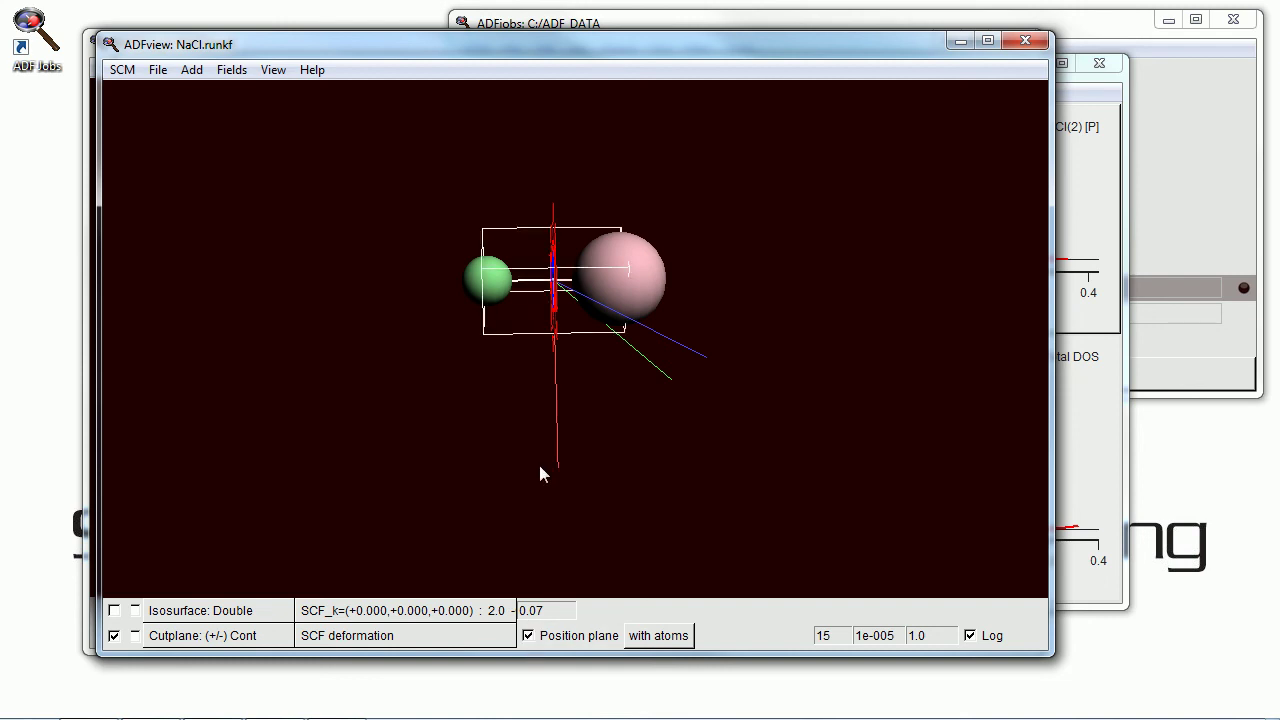
left_click_drag(556, 302, 268, 297)
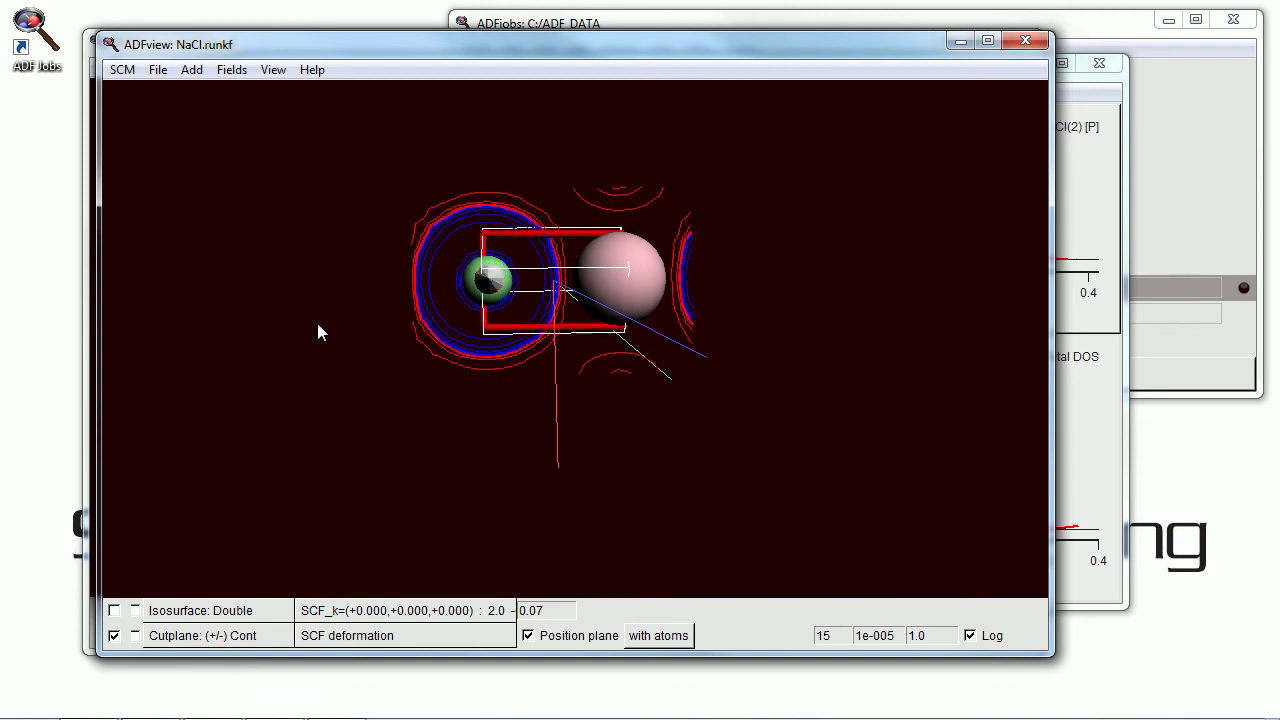
left_click(527, 635)
left_click_drag(563, 528, 638, 470)
Label the atoms with Hirshfeld charges (Cl -0.181, Na 0.181).
right_click(640, 433)
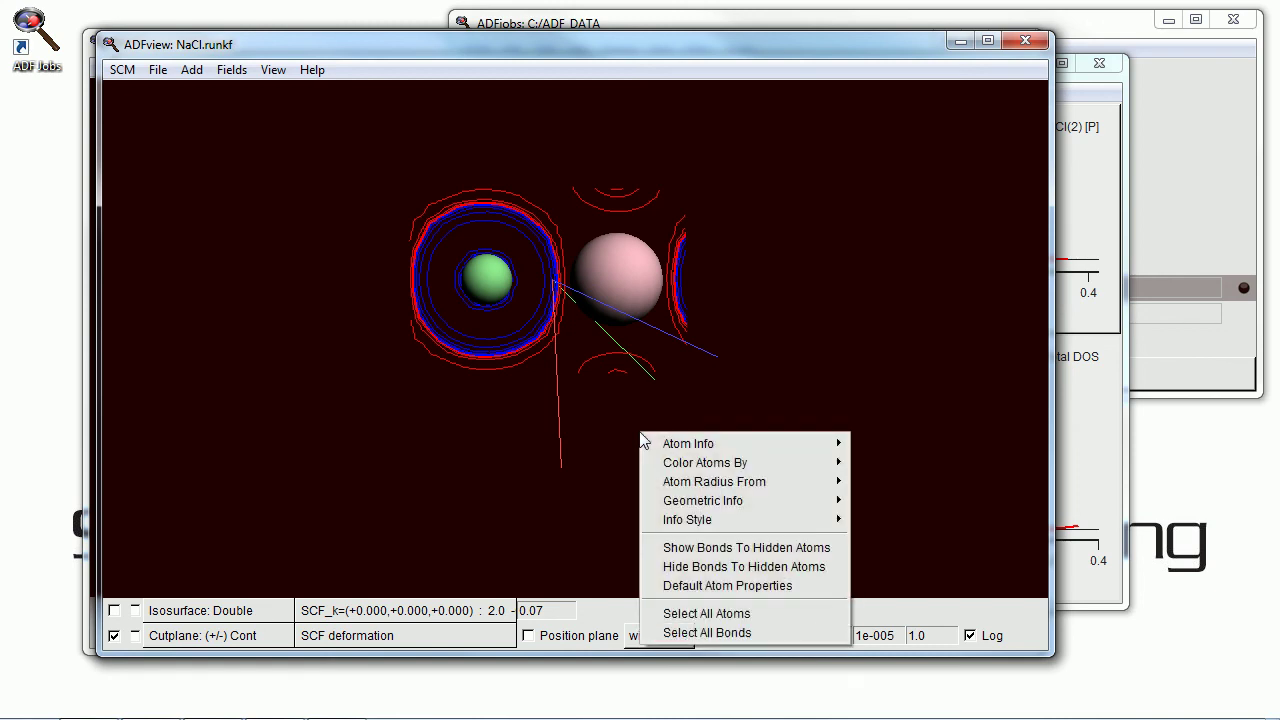
mouse_move(797, 446)
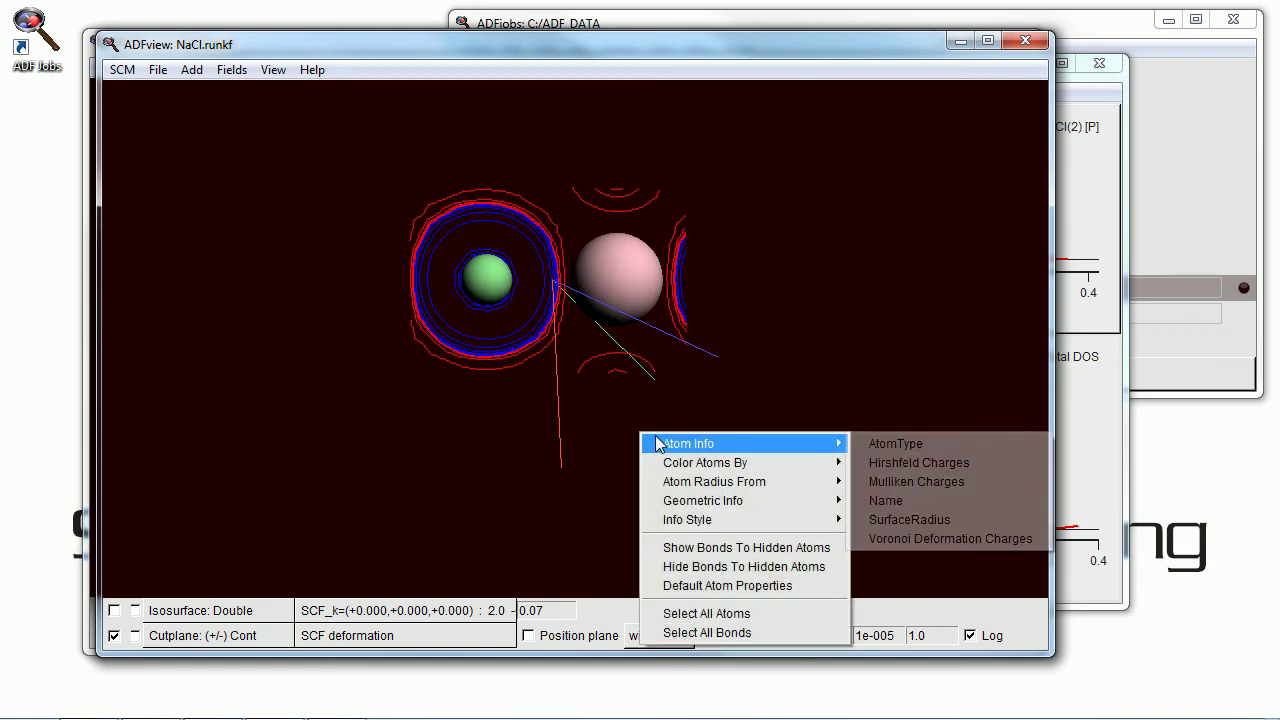
left_click(890, 463)
left_click_drag(751, 451, 600, 428)
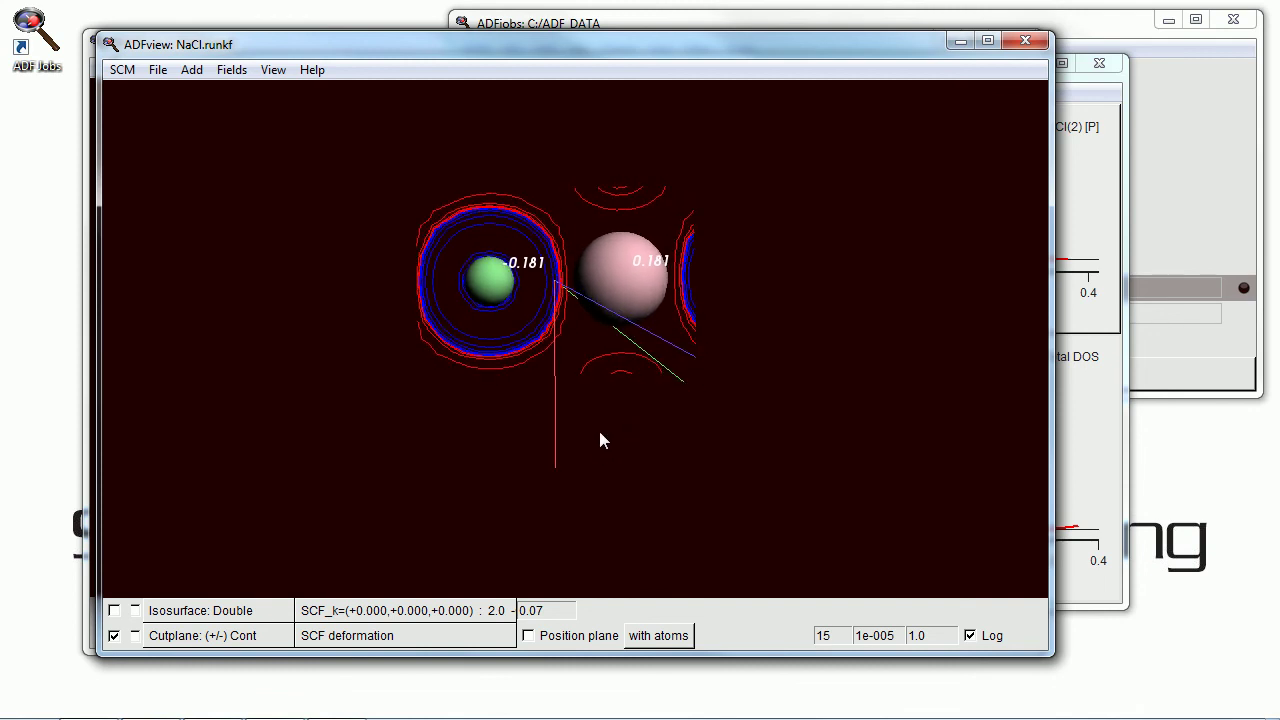
Add element types to the atom labels and zoom in on the atoms.
right_click(602, 431)
mouse_move(640, 445)
left_click(800, 443)
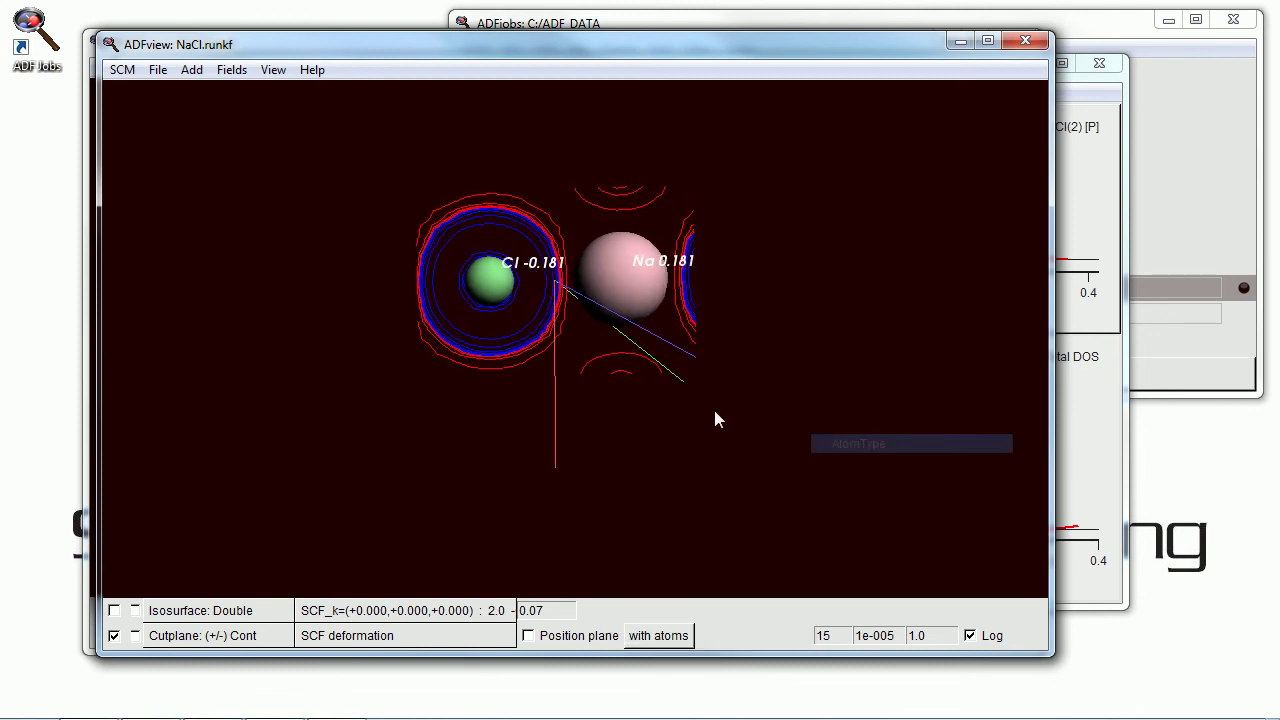
mouse_move(657, 436)
left_mouse_down()
mouse_move(677, 427)
mouse_move(611, 432)
mouse_move(638, 434)
left_mouse_up()
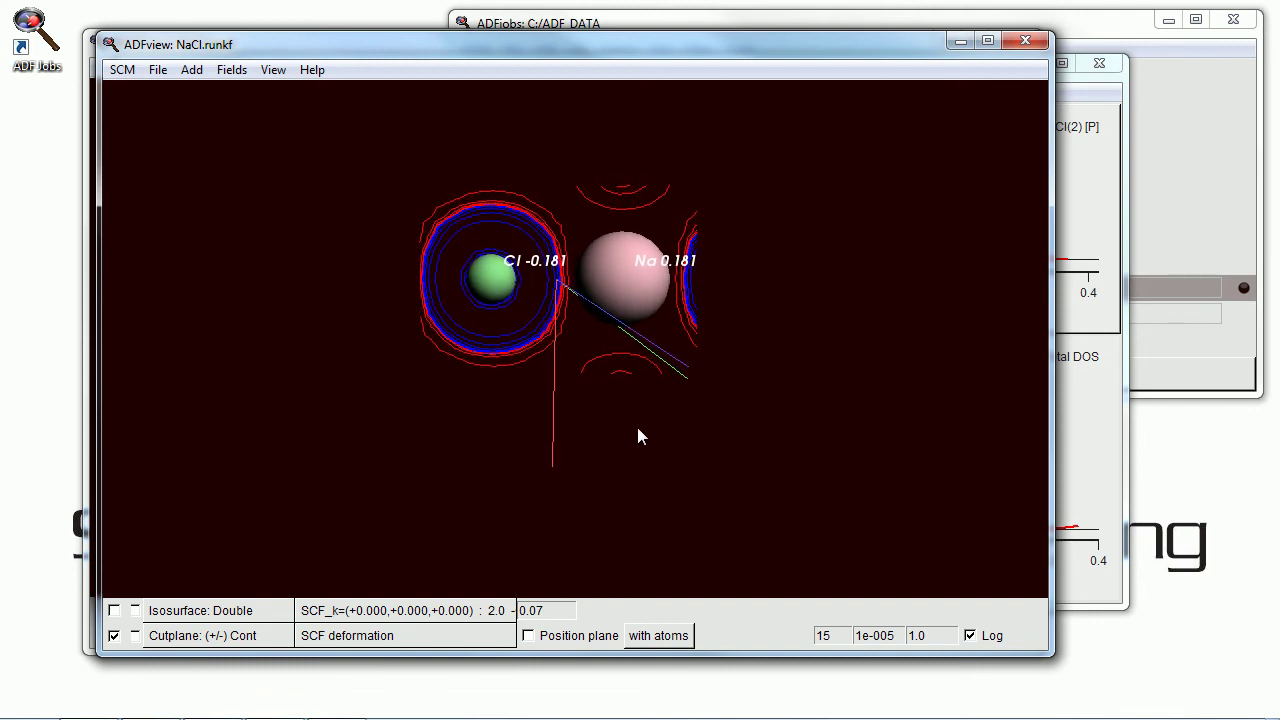
right_click_drag(637, 427, 660, 349)
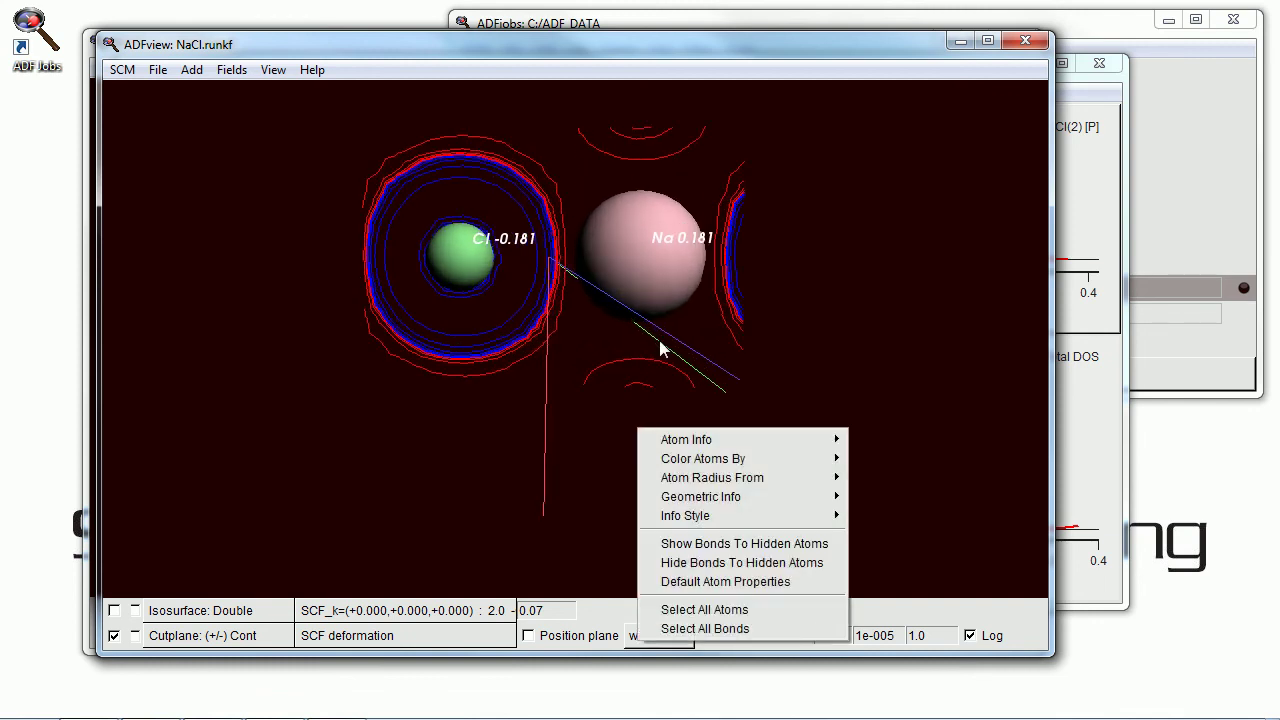
Close all ADFview windows via SCM > Close All, leaving BANDinput's save prompt.
left_click(378, 366)
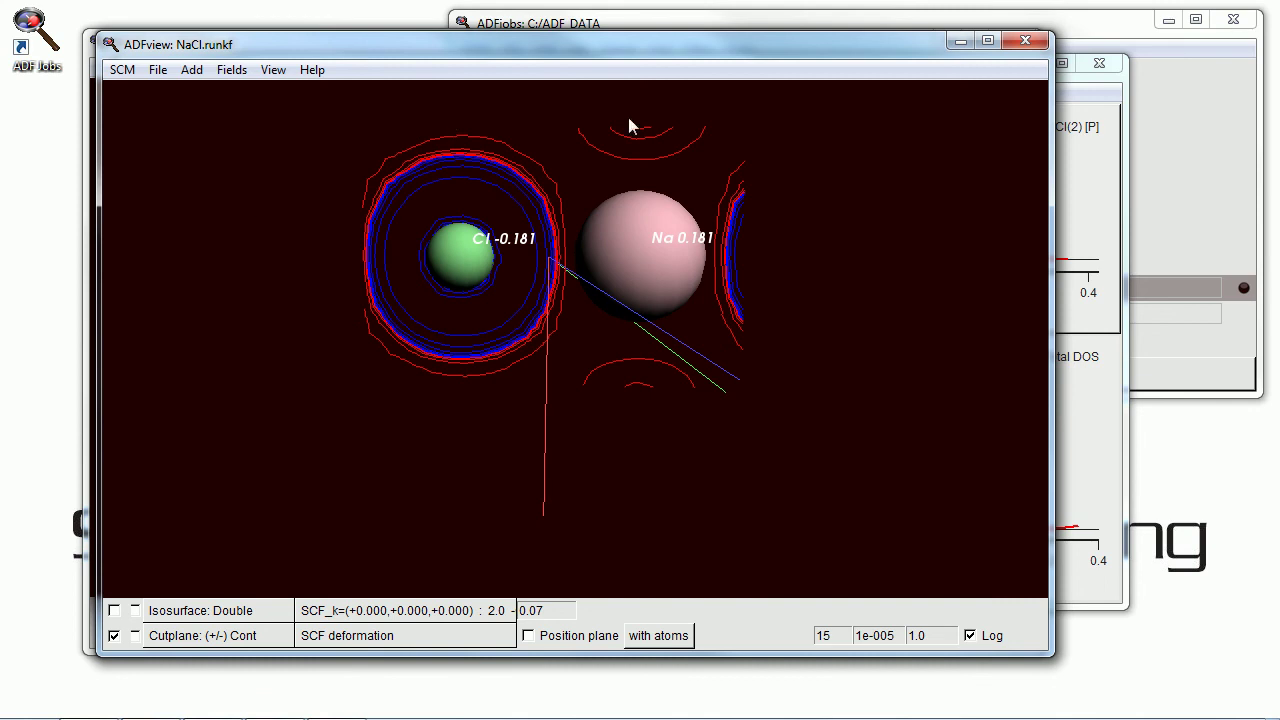
left_click(122, 70)
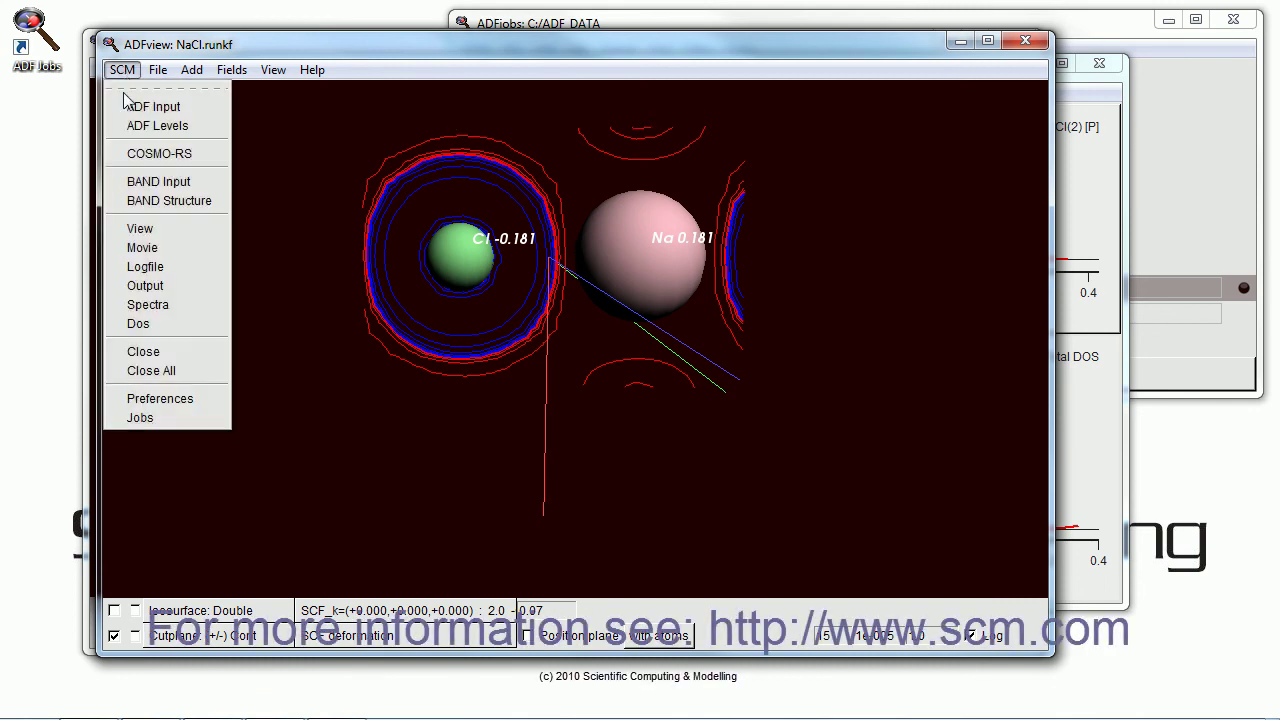
left_click(163, 371)
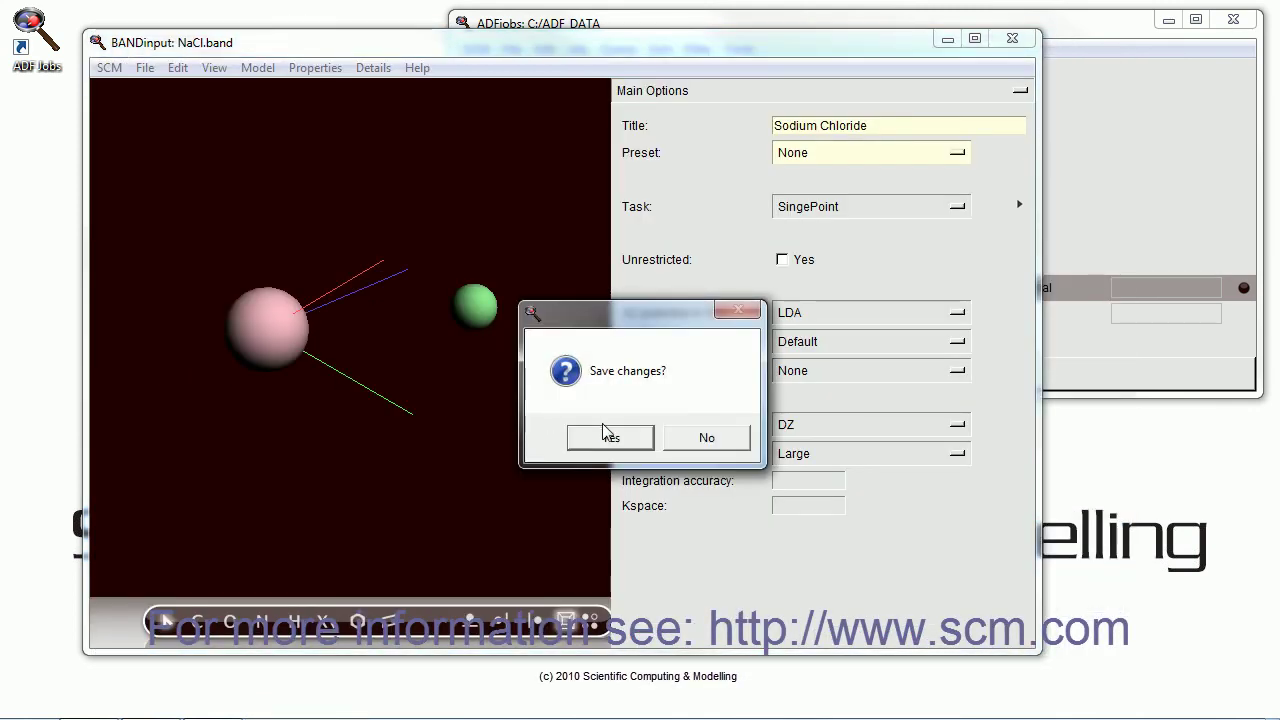